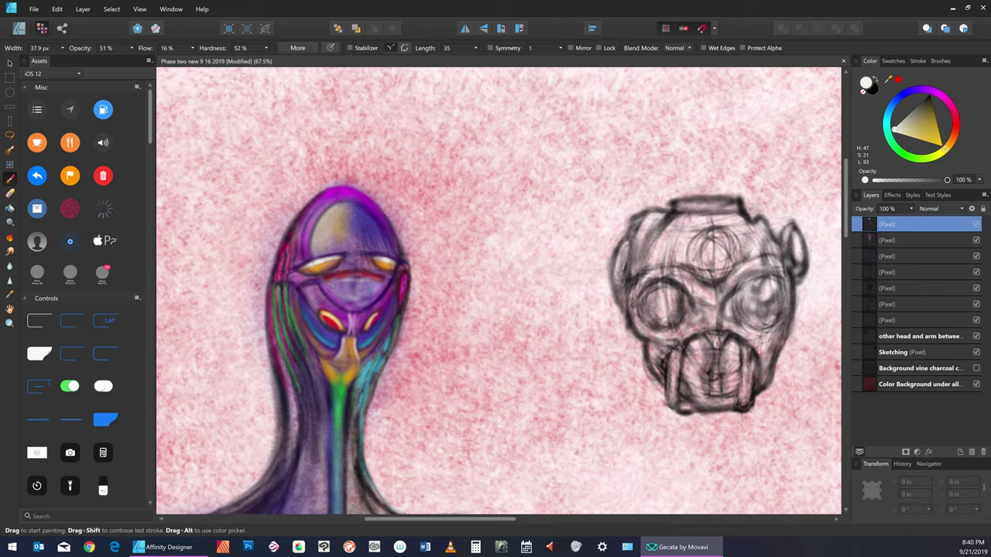
Use View > Zoom > Zoom to Fit so the whole document is visible.
click(144, 11)
mouse_move(160, 26)
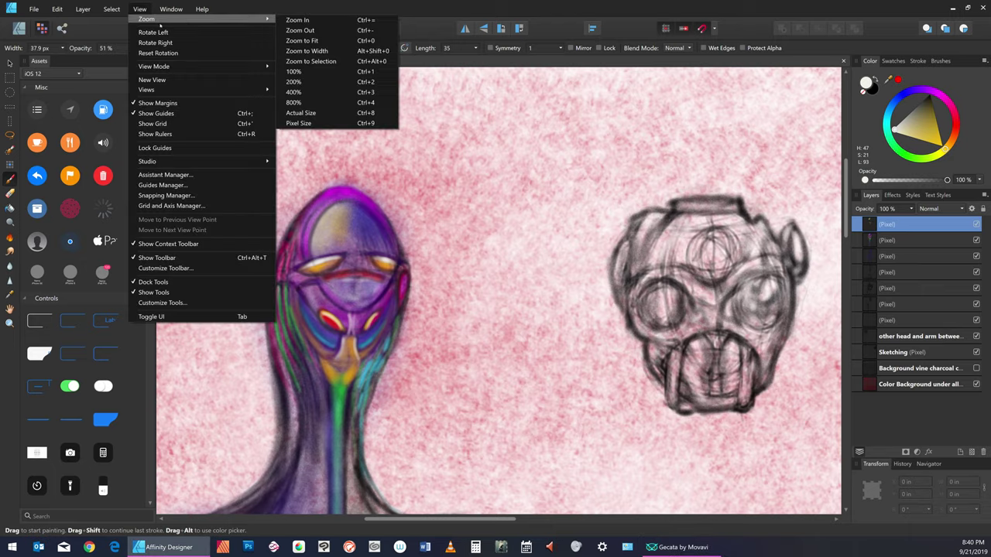
click(299, 20)
click(140, 10)
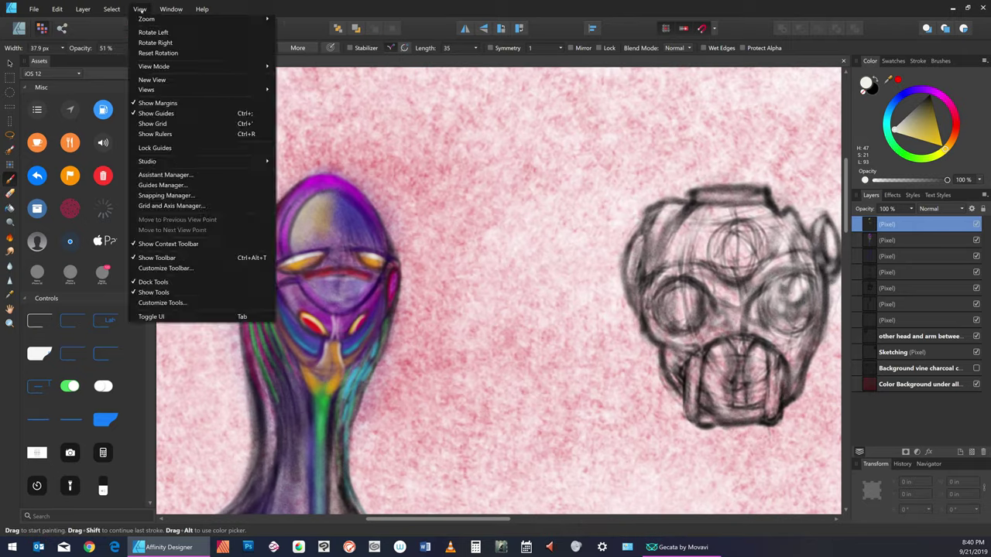
click(171, 8)
click(140, 10)
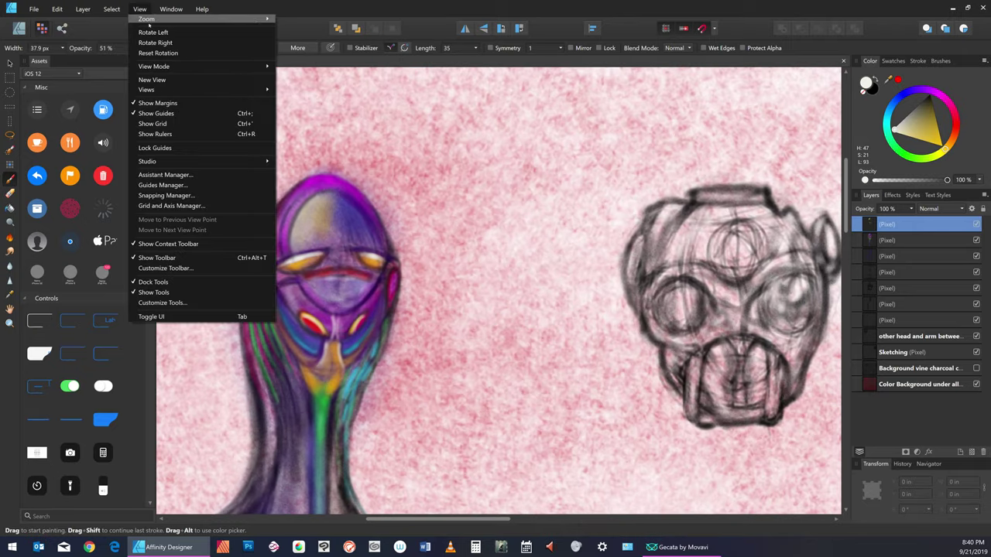
mouse_move(256, 21)
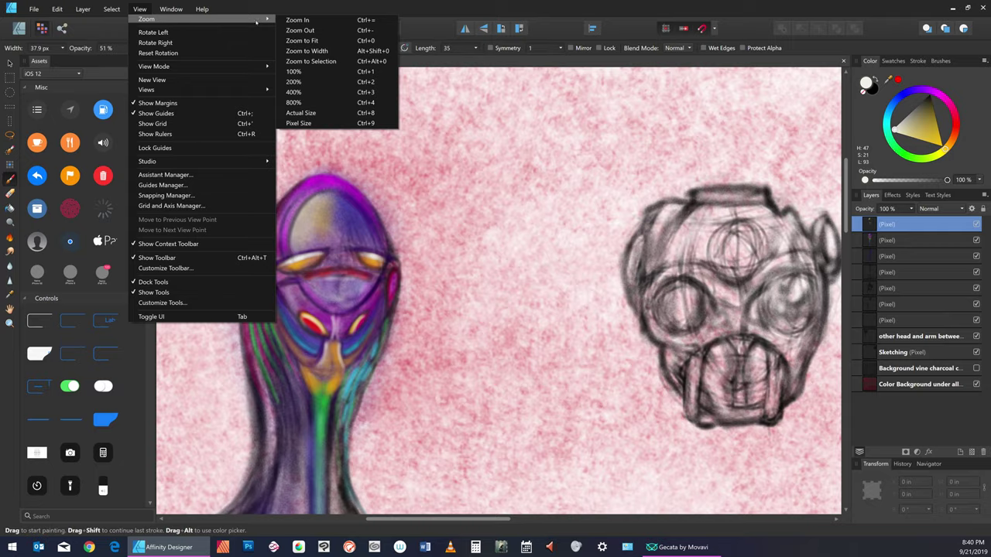
click(313, 41)
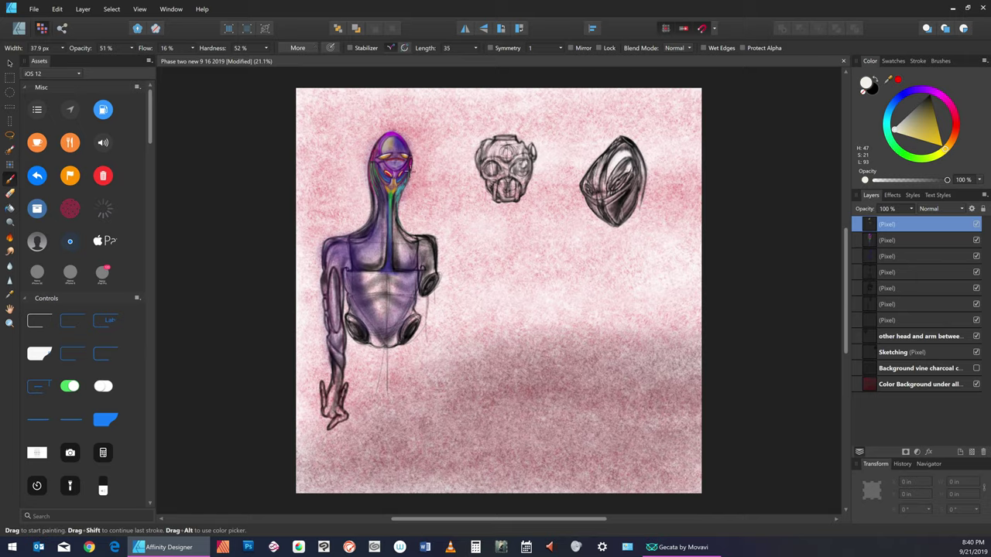
Zoom in on the alien's head and neck, then pan to centre the head.
key(z)
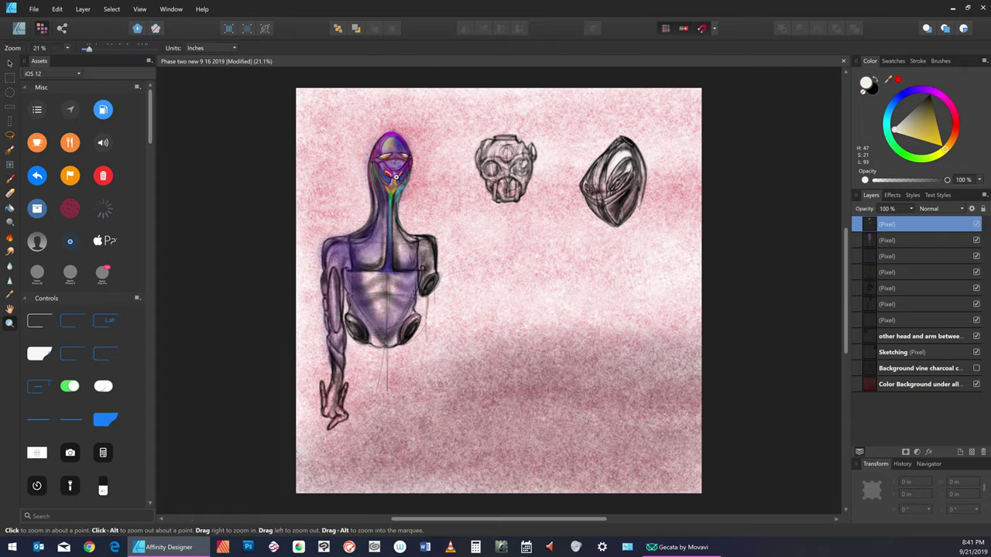
drag(395, 179, 645, 236)
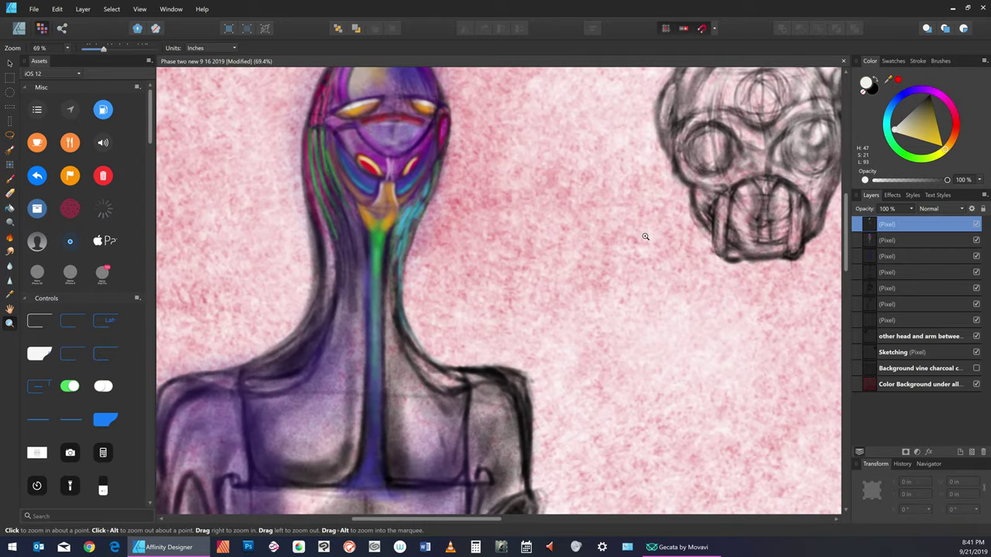
key(h)
drag(404, 178, 480, 257)
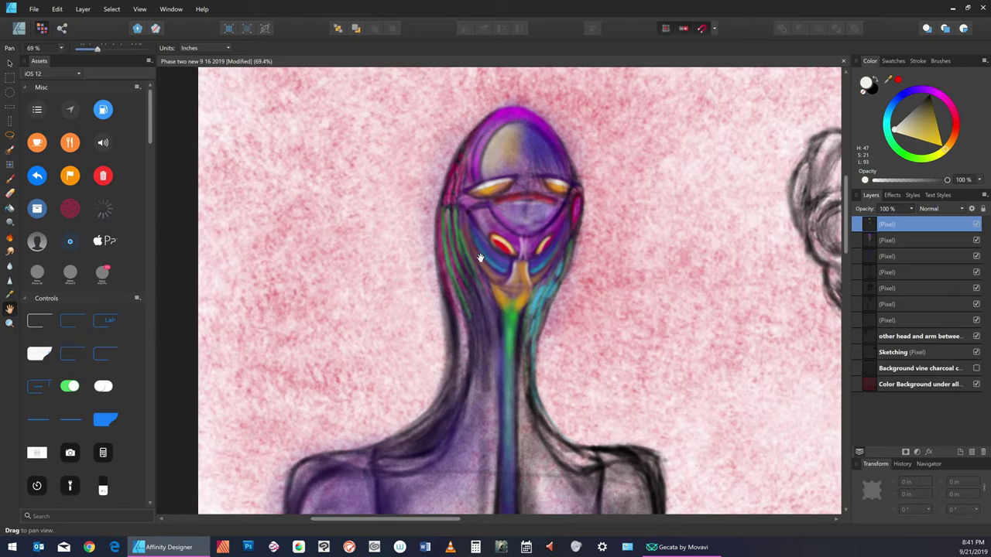
drag(592, 307, 573, 302)
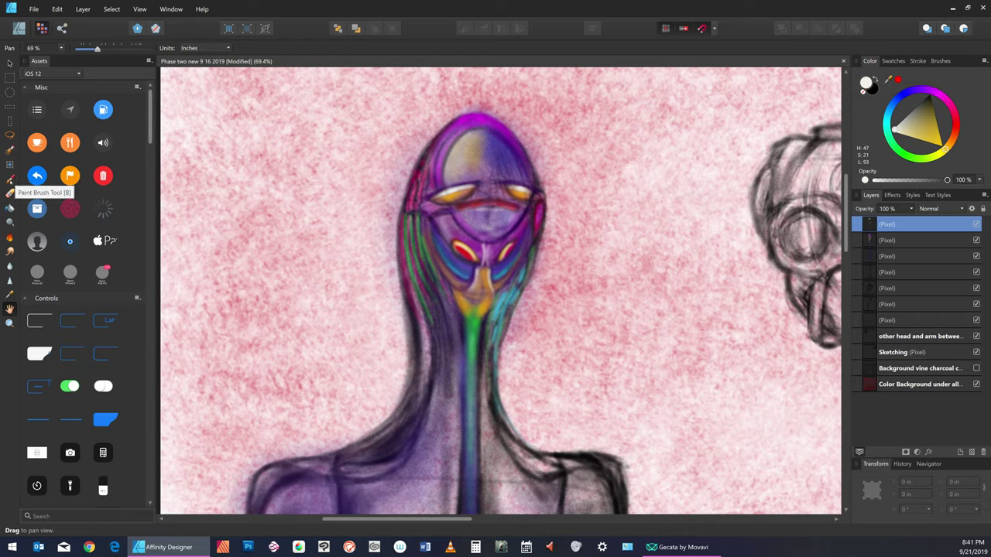
With a black Paint Brush, add faint dark marks on the forehead and under the right eye.
click(9, 180)
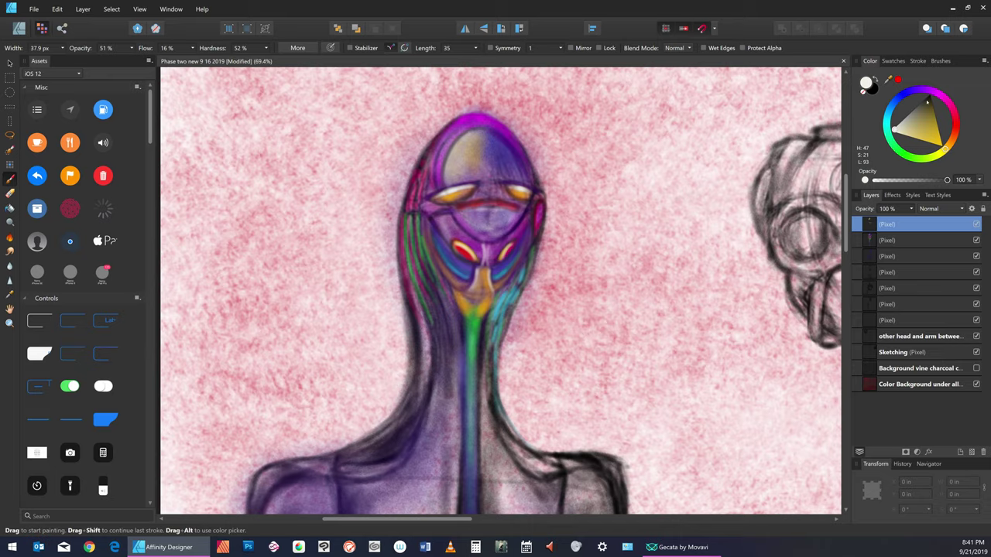
key(x)
drag(445, 156, 446, 172)
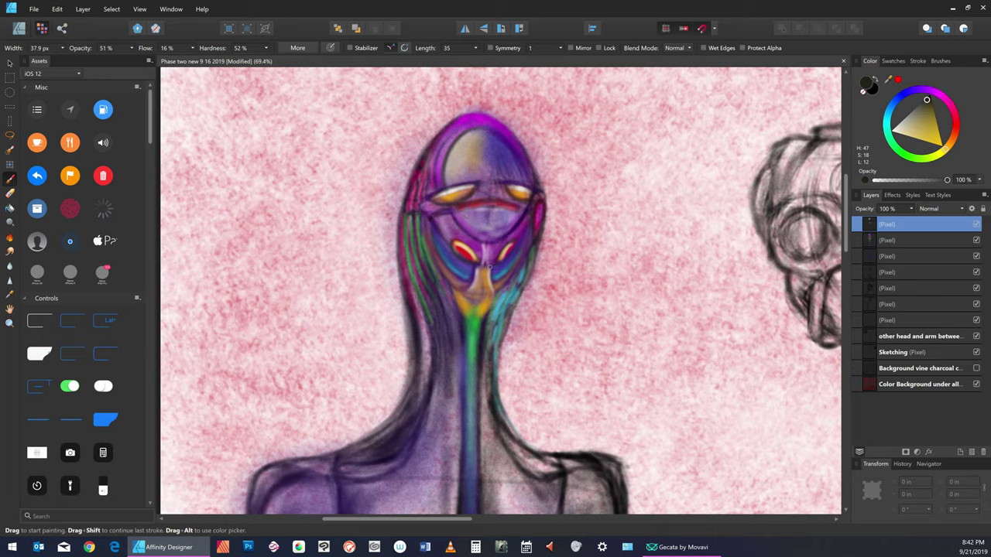
drag(485, 245, 488, 257)
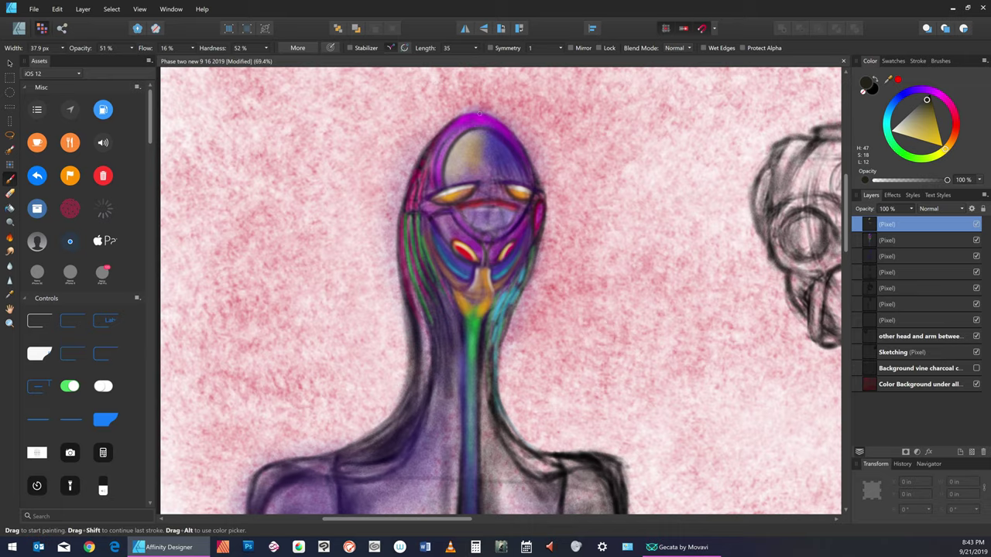
Paint a dark stroke along the top of the head and a short one on the chin.
drag(479, 114, 453, 121)
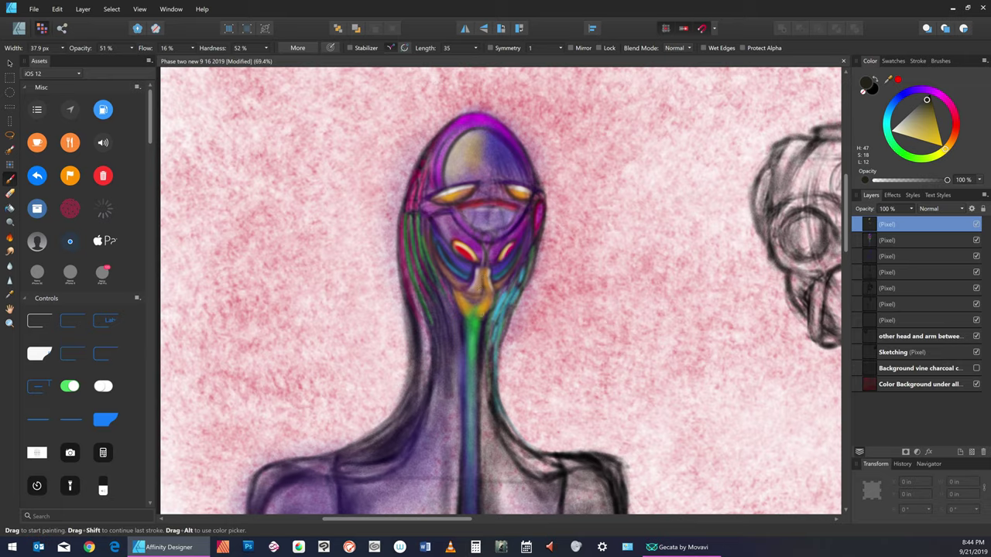
drag(466, 317, 470, 303)
Swap to near-white and set brush opacity 71%, flow 49% and hardness 75%.
key(x)
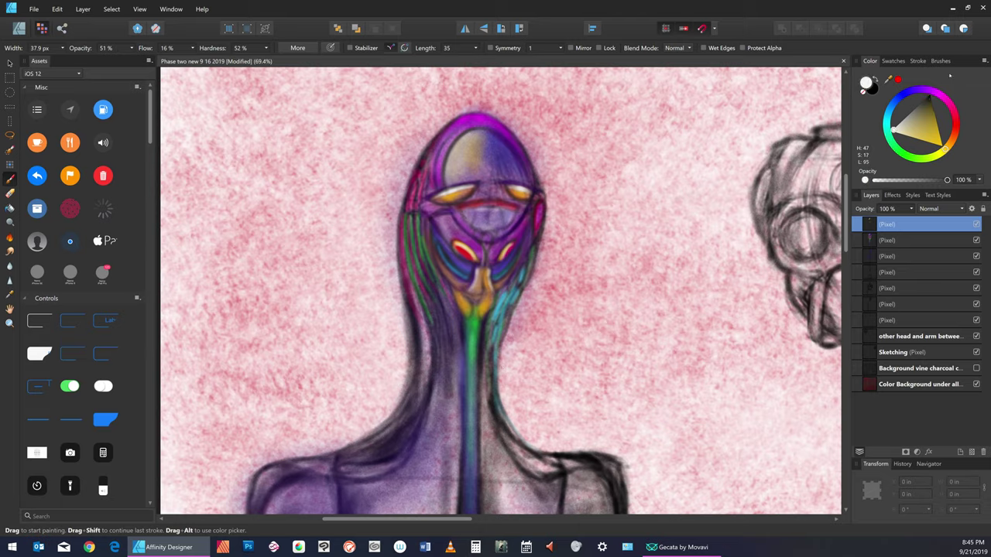
click(131, 48)
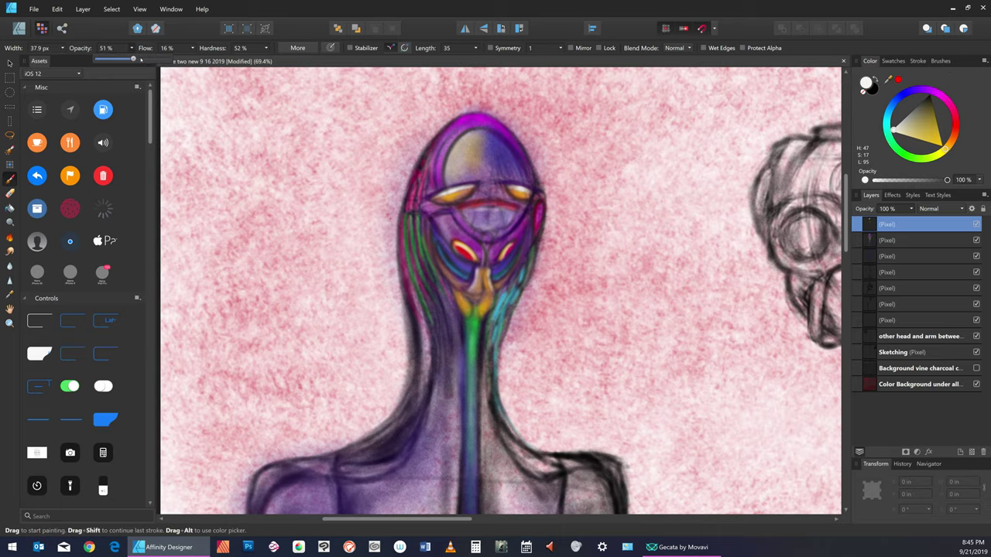
drag(180, 49, 172, 49)
click(192, 48)
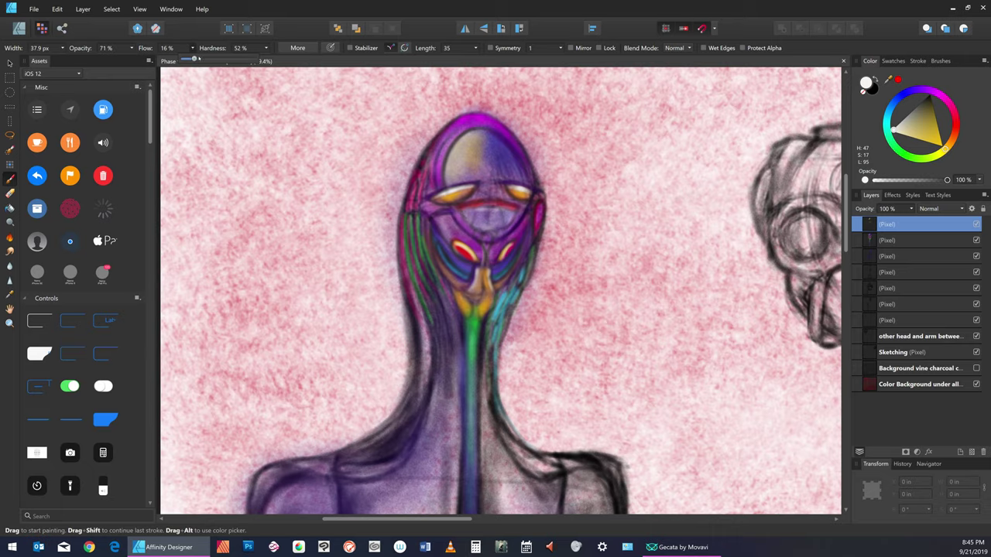
click(218, 60)
click(266, 49)
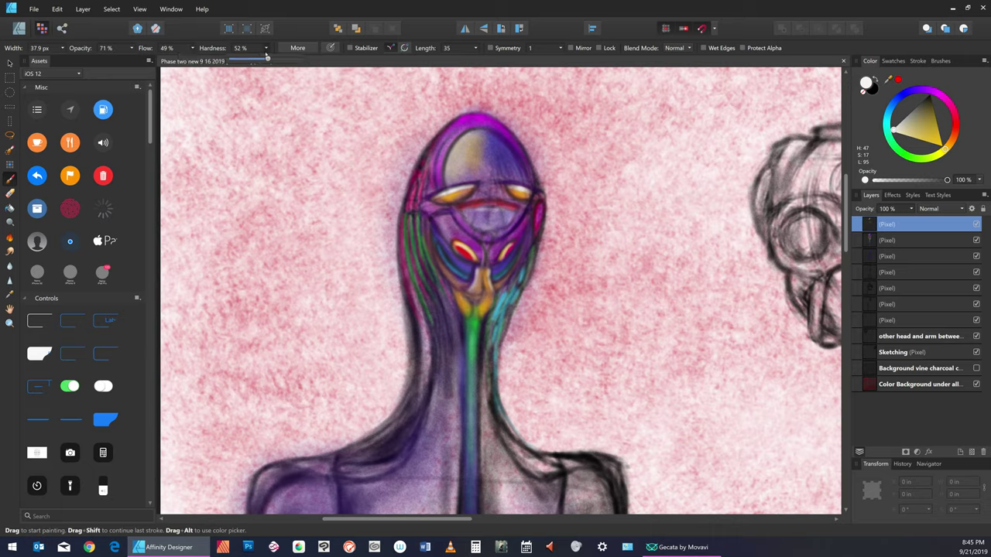
click(283, 59)
Add a new pixel layer, pick a pale colour, and set brush opacity 93% and flow 73%.
click(972, 452)
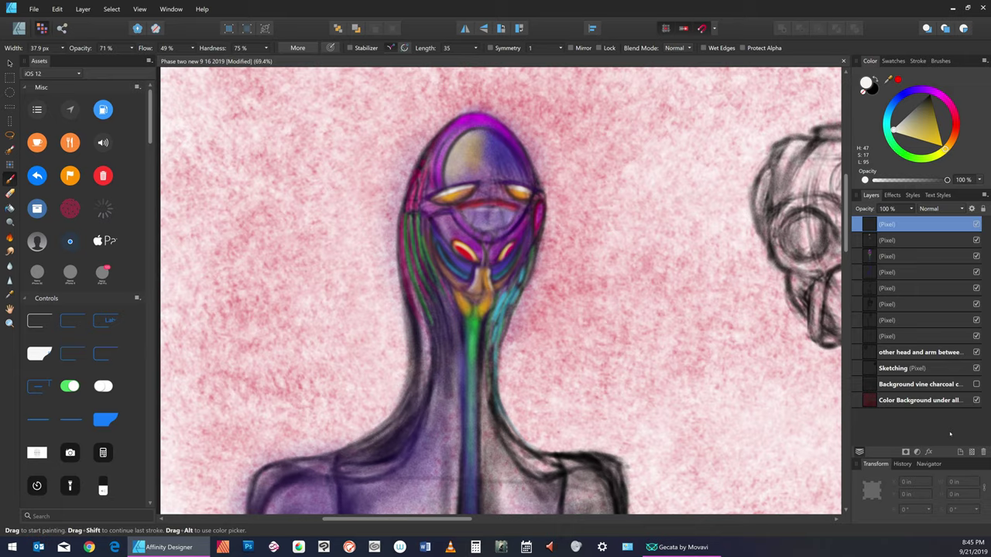
drag(893, 130, 895, 129)
click(132, 48)
drag(133, 59, 149, 59)
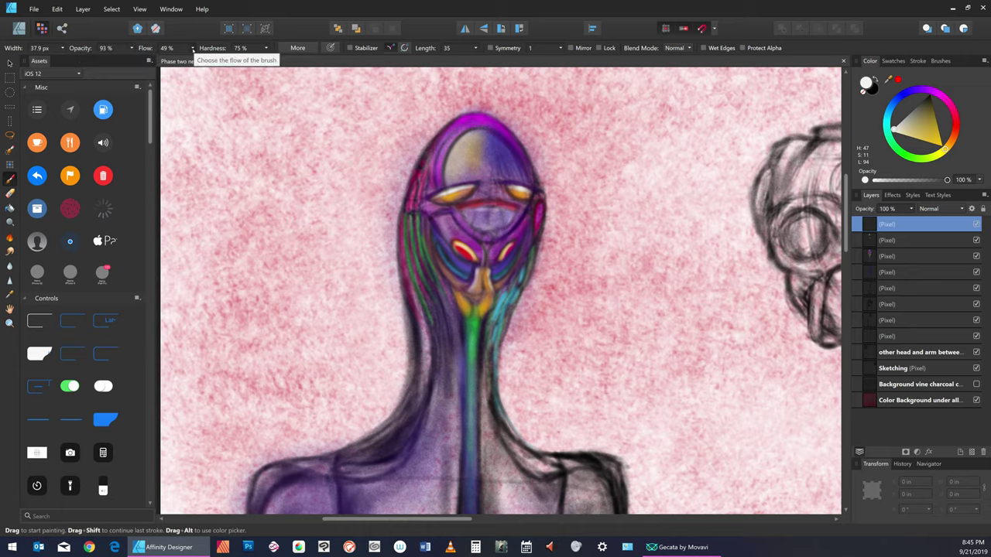
click(192, 48)
drag(209, 60, 210, 58)
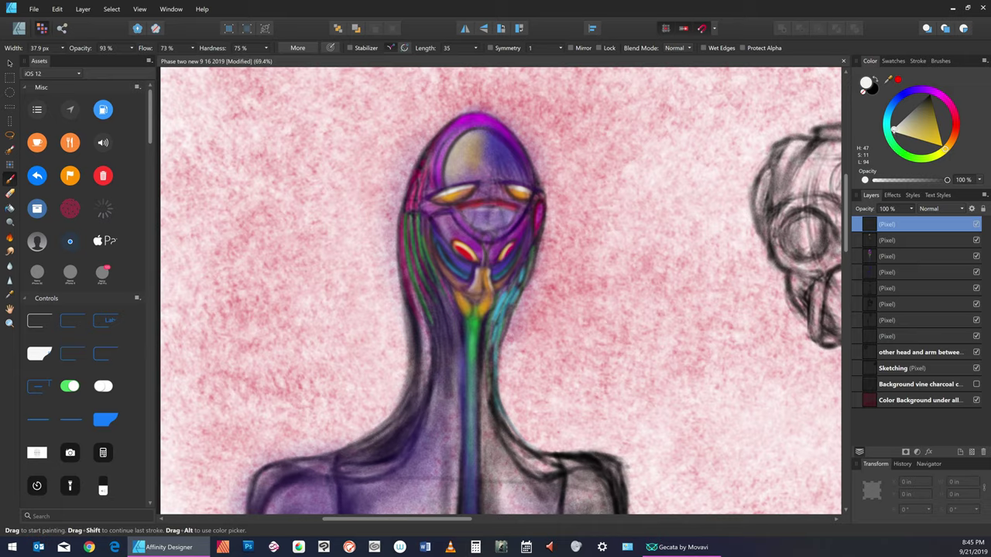
drag(895, 130, 893, 132)
Paint a light streak on the head's pale oval and a white highlight at its upper right.
key(bracketright)
key(bracketright)
key(bracketright)
key(bracketright)
key(bracketleft)
key(bracketleft)
key(bracketleft)
key(bracketleft)
drag(447, 156, 449, 171)
key(bracketright)
key(bracketright)
key(bracketright)
click(496, 147)
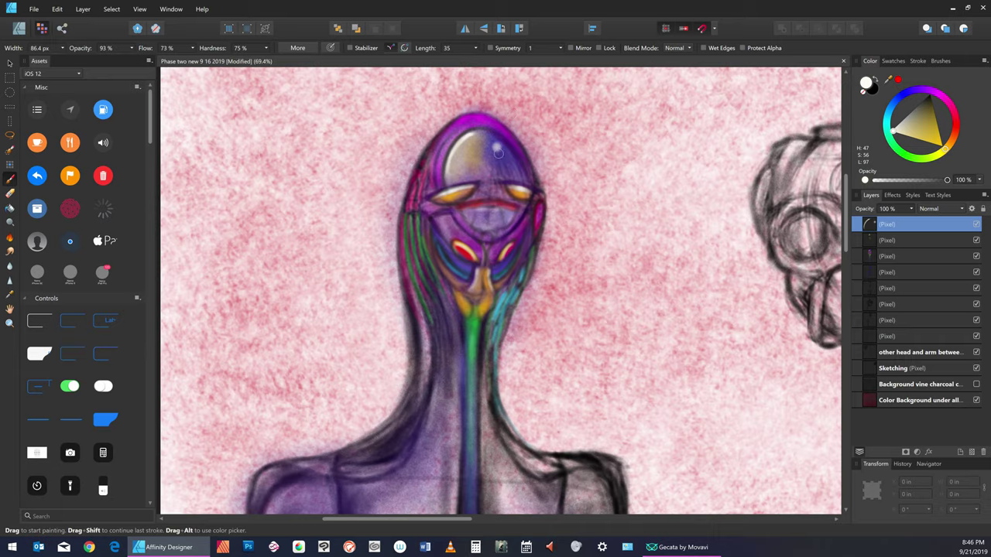
key(bracketleft)
key(bracketleft)
key(bracketleft)
Switch to black and shade the left side of the head dome darker.
key(x)
key(bracketright)
key(bracketright)
key(bracketright)
key(bracketright)
key(bracketright)
key(bracketleft)
drag(469, 145, 463, 188)
key(bracketleft)
key(bracketleft)
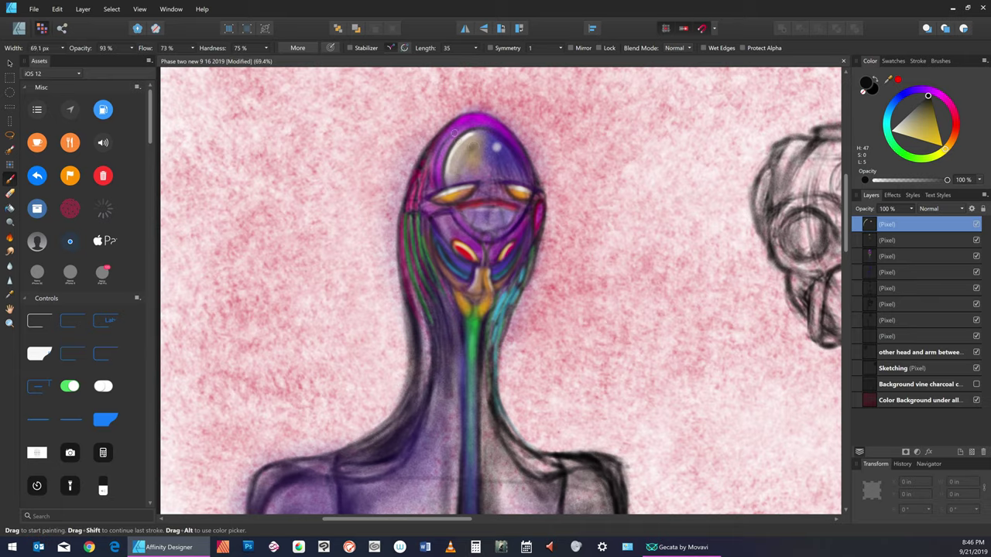
key(bracketright)
Darken the dome's upper left, then return to near-white with a larger brush.
key(bracketright)
key(bracketright)
key(bracketright)
drag(452, 143, 472, 182)
key(bracketleft)
key(bracketleft)
key(bracketleft)
mouse_move(473, 145)
mouse_down()
mouse_move(462, 164)
mouse_move(468, 151)
mouse_up()
key(bracketright)
key(bracketright)
key(bracketright)
key(bracketleft)
key(bracketright)
key(bracketleft)
key(bracketleft)
key(bracketleft)
key(bracketleft)
key(bracketleft)
key(bracketleft)
key(bracketleft)
key(bracketleft)
key(bracketright)
key(bracketright)
key(bracketright)
key(bracketright)
key(bracketright)
key(bracketright)
key(bracketright)
key(bracketright)
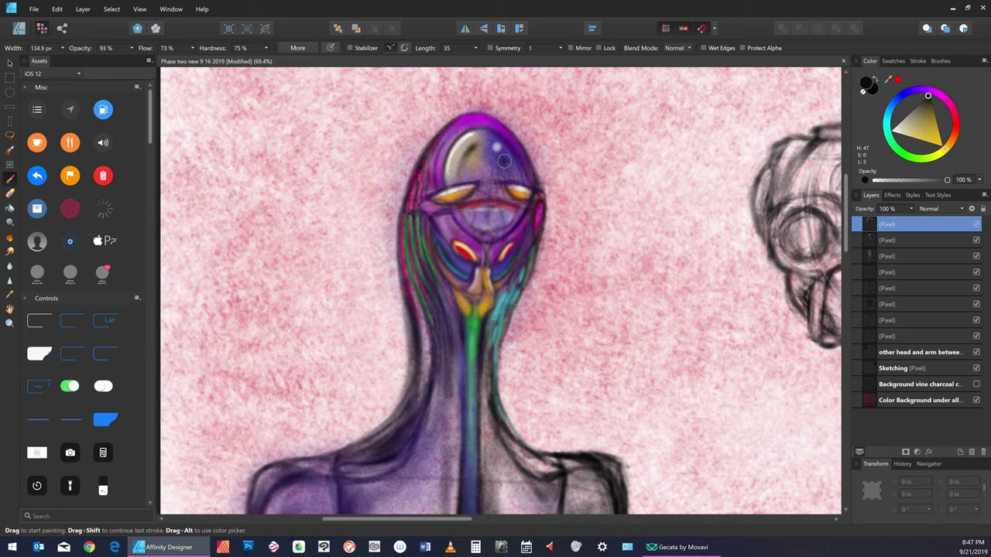
key(bracketright)
key(bracketright)
key(bracketright)
key(bracketright)
key(bracketright)
key(bracketright)
key(x)
Dab a small white highlight dot on the head and set brush opacity and flow to 100%.
key(bracketleft)
key(bracketleft)
key(bracketleft)
key(bracketleft)
key(bracketleft)
click(496, 145)
click(131, 48)
drag(134, 59, 139, 59)
key(bracketright)
click(192, 48)
drag(193, 59, 226, 60)
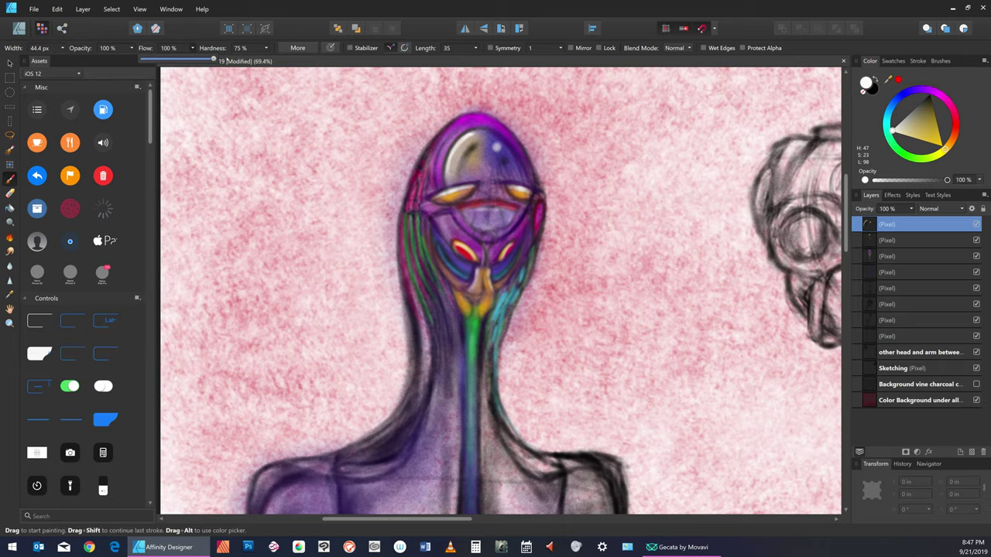
Resize the brush and brighten the left edge of the head's glossy highlight.
key(bracketright)
key(bracketright)
key(bracketright)
key(bracketleft)
key(bracketleft)
key(bracketleft)
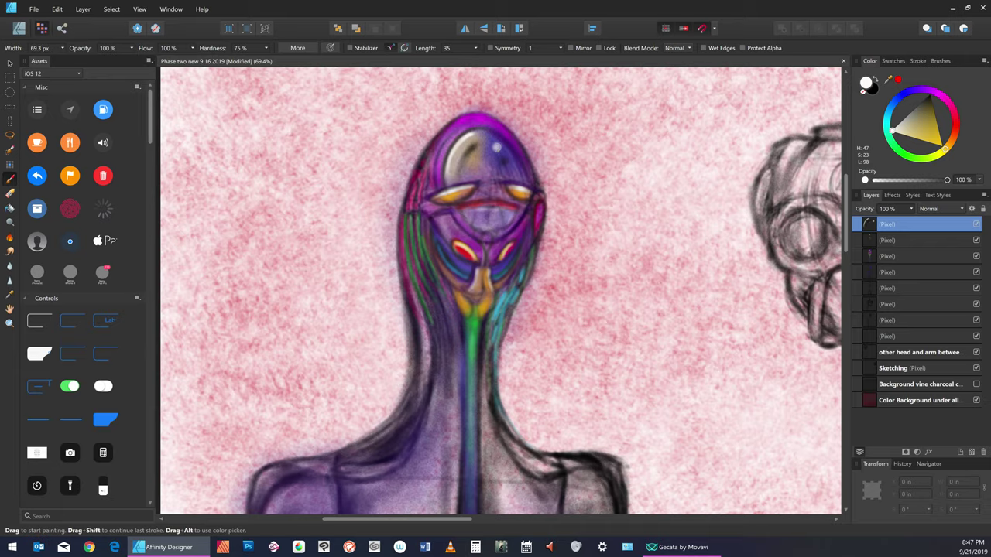
key(bracketleft)
key(bracketleft)
key(bracketleft)
key(bracketleft)
key(bracketleft)
key(bracketleft)
key(bracketleft)
key(bracketright)
drag(456, 144, 448, 159)
Try darker purple shades on the colour wheel while adjusting the brush size.
click(915, 91)
click(907, 128)
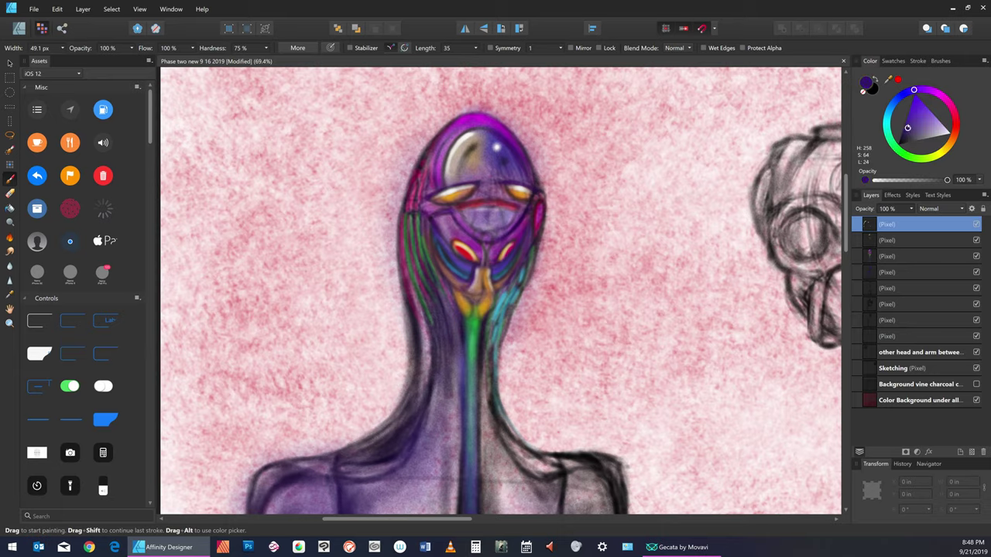
key([)
key(bracketright)
key(bracketright)
key(bracketright)
key(bracketright)
click(899, 141)
key(bracketright)
key(bracketright)
key(bracketright)
key(bracketright)
key(bracketright)
key(bracketleft)
Set the paint colour to light purple H 266, S 94, L 73 in the Color Chooser.
click(939, 96)
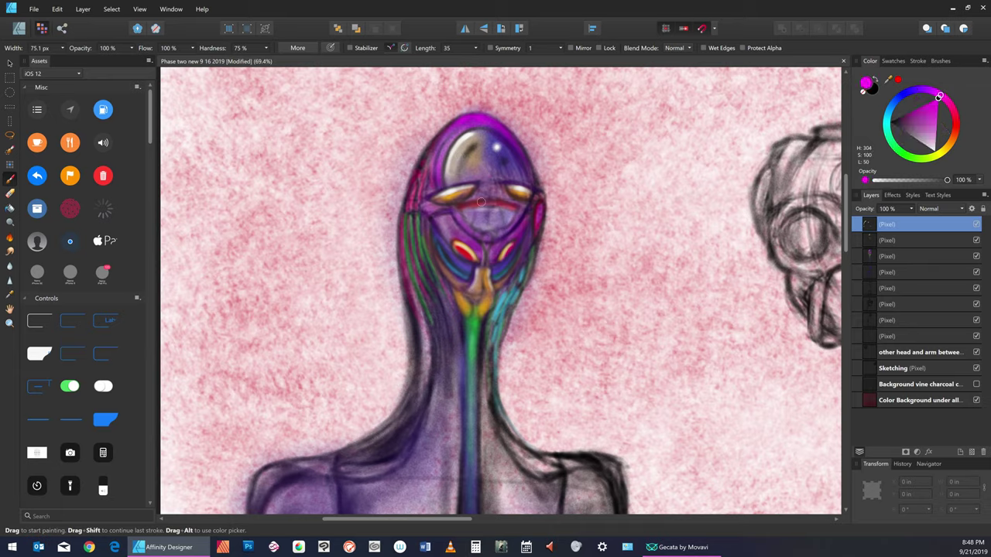
key(bracketleft)
key(bracketleft)
key(bracketleft)
drag(923, 92, 917, 92)
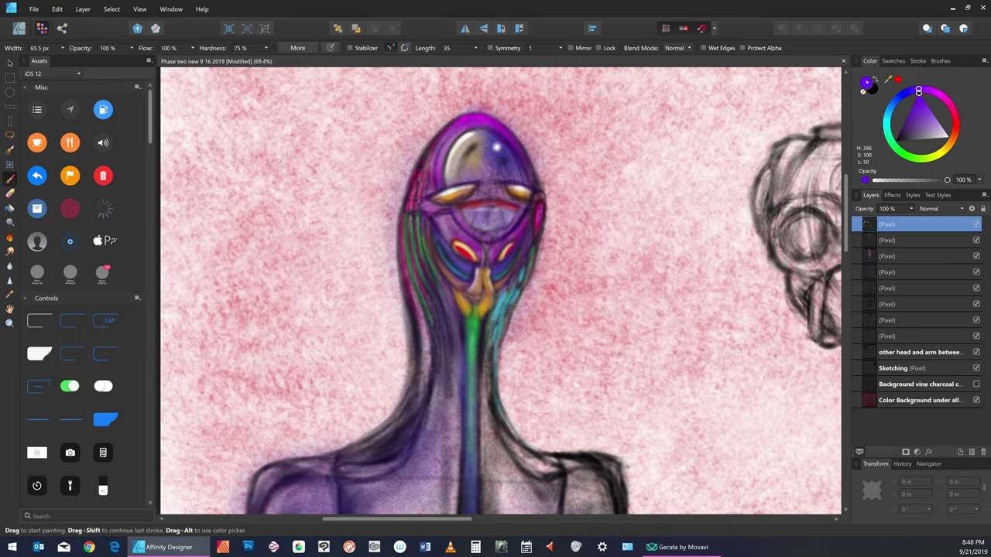
click(866, 83)
click(449, 183)
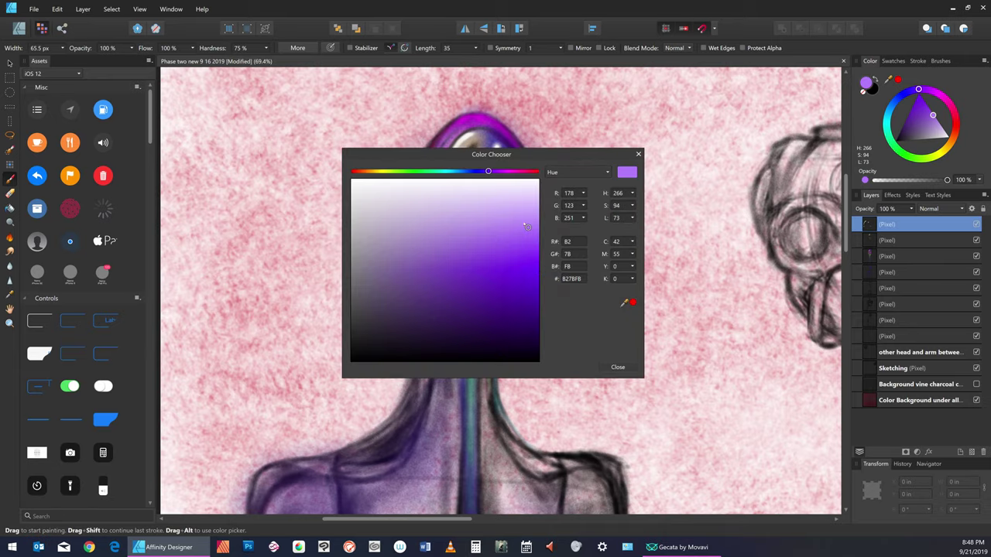
click(637, 154)
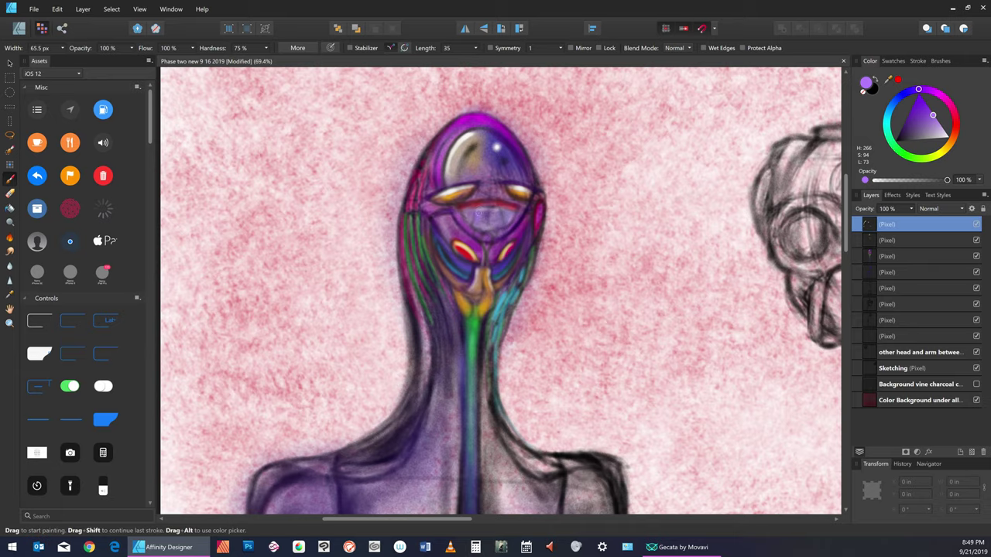
Fine-tune the brush width with the bracket keys.
key(bracketleft)
key(bracketright)
key(bracketright)
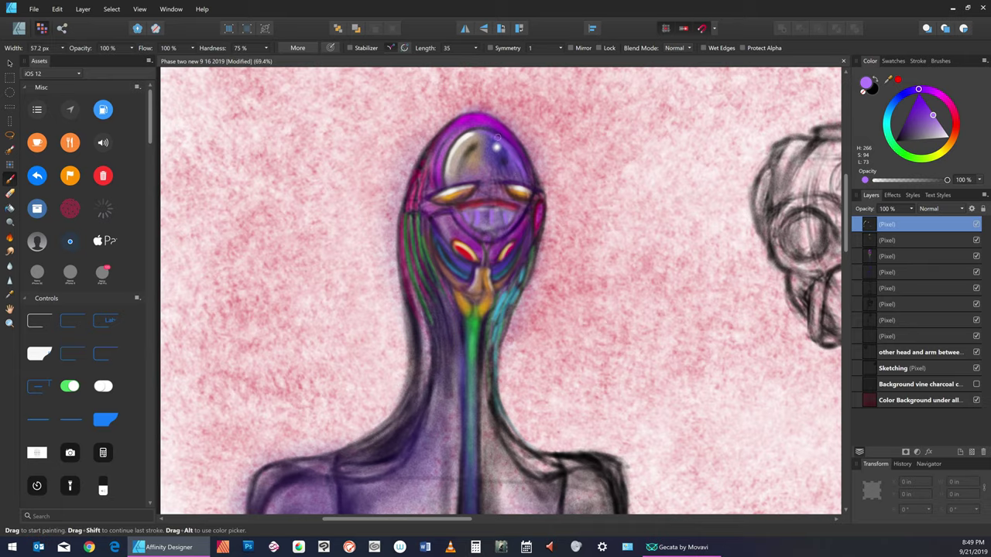
key(bracketright)
key(bracketright)
key(bracketright)
key(bracketright)
key(bracketleft)
key(bracketleft)
key(bracketleft)
key(bracketleft)
key(bracketleft)
key(bracketleft)
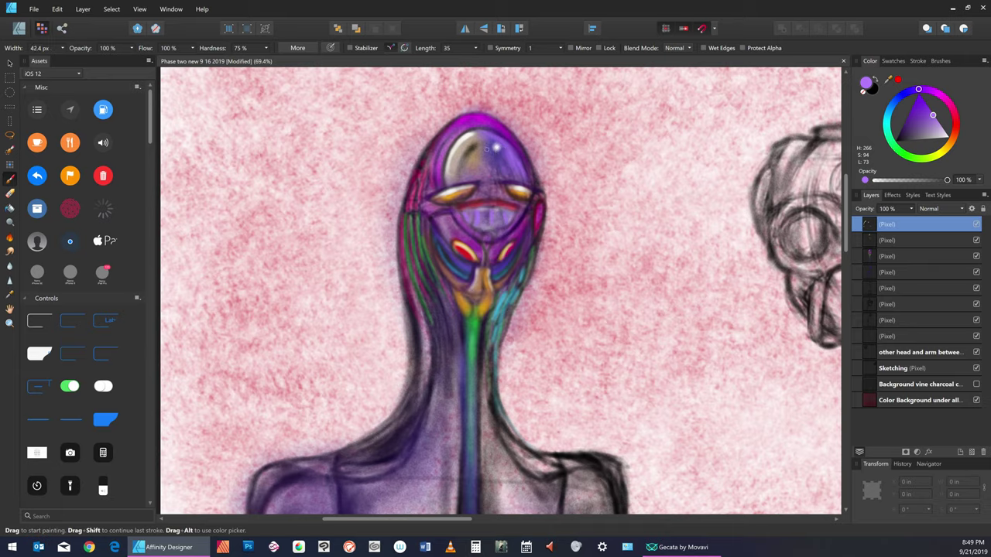
key(bracketleft)
key(bracketright)
key(bracketright)
key(bracketright)
key(bracketright)
key(bracketright)
key(bracketright)
key(bracketright)
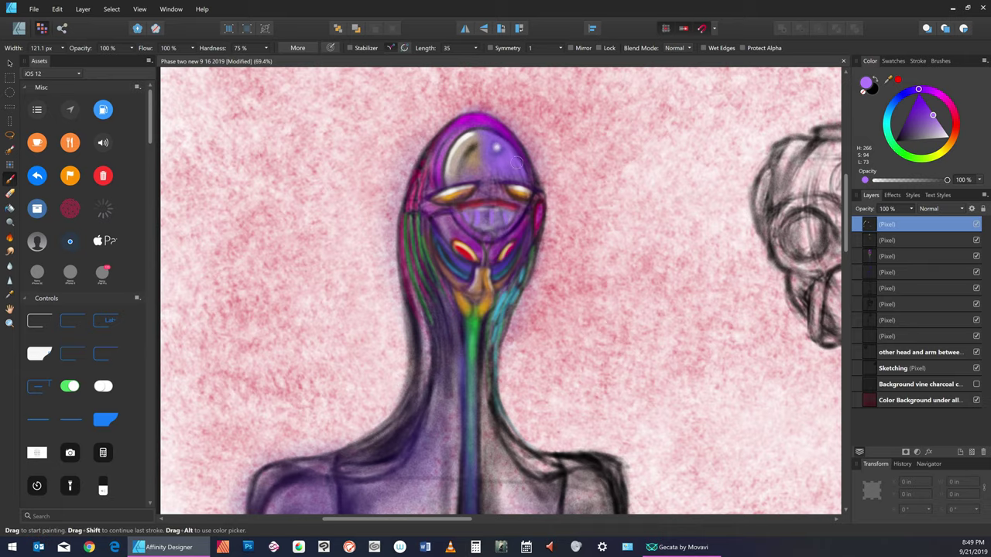
key(bracketleft)
key(bracketleft)
key(bracketright)
key(bracketleft)
key(bracketleft)
key(bracketleft)
key(bracketleft)
key(bracketleft)
key(bracketleft)
key(bracketleft)
key(bracketleft)
key(bracketleft)
key(bracketleft)
key(bracketleft)
Pick a pale lavender and paint a light stroke over the red line beneath the eyes.
click(937, 133)
key(bracketright)
key(bracketright)
key(bracketright)
key(bracketright)
key(bracketright)
key(bracketright)
key(bracketright)
key(bracketright)
key(x)
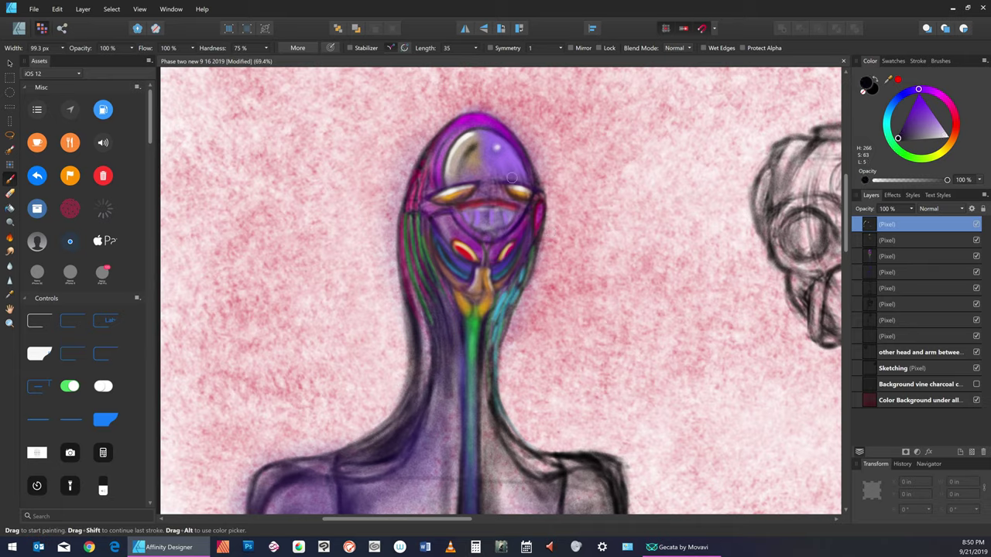
key(bracketleft)
key(bracketleft)
key(bracketleft)
key(bracketleft)
key(bracketleft)
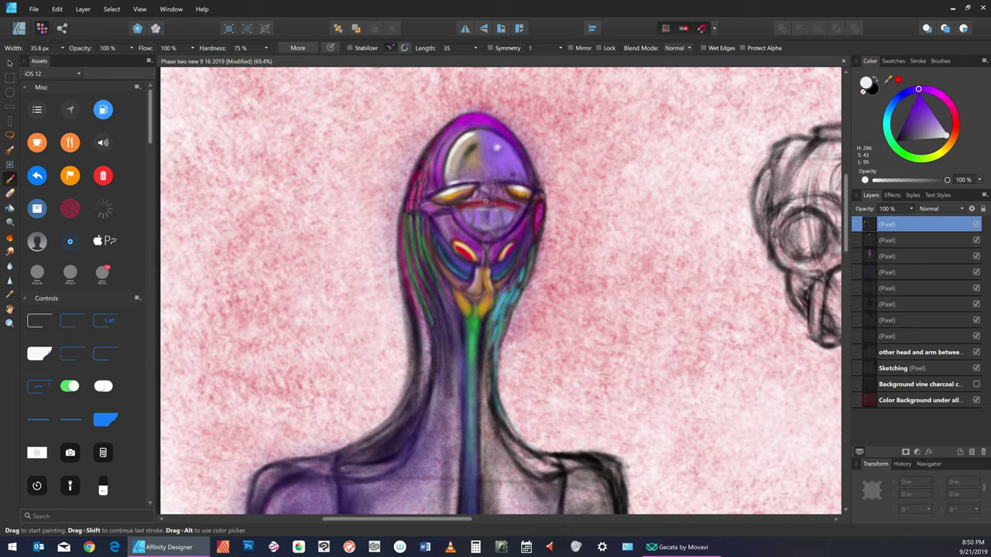
mouse_move(476, 199)
mouse_down()
mouse_move(487, 200)
mouse_move(466, 202)
mouse_move(488, 194)
mouse_move(487, 210)
mouse_up()
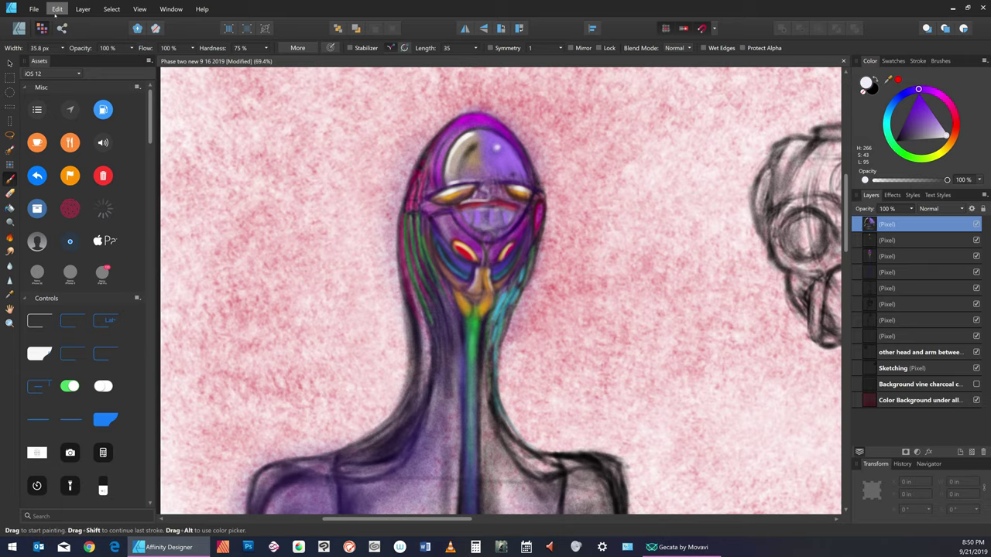
Undo the light stroke over the red line and swap the paint colour to near-black.
click(64, 10)
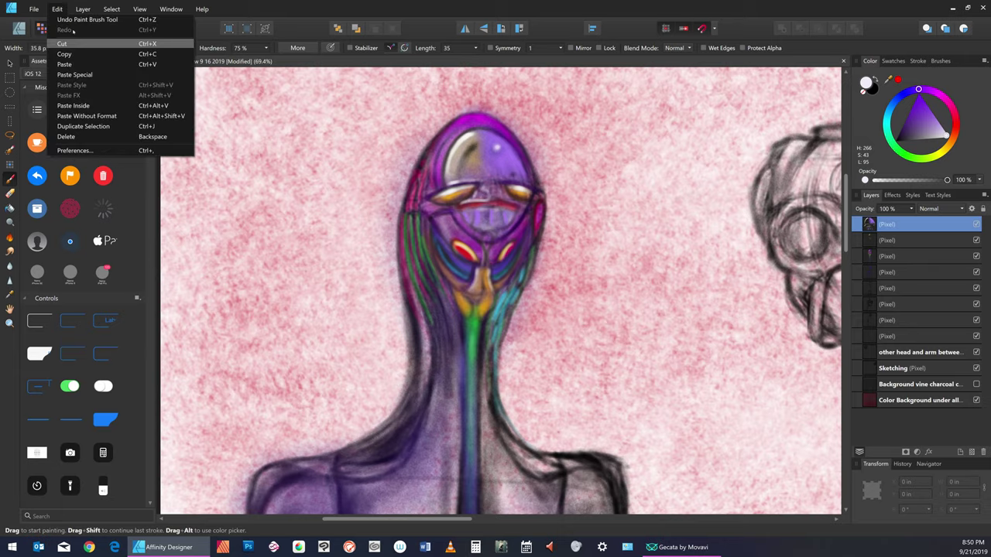
click(65, 10)
click(63, 10)
click(62, 11)
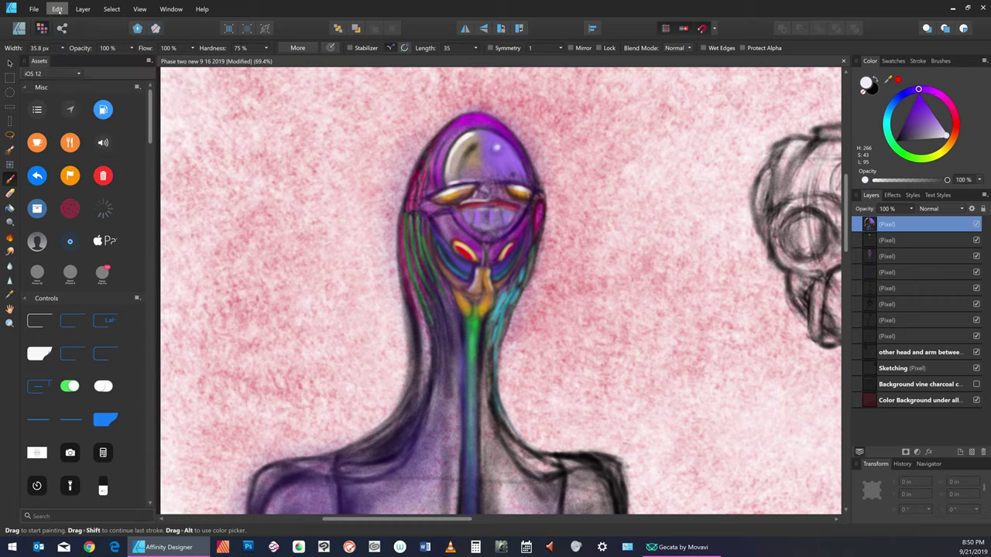
click(61, 10)
click(58, 10)
click(58, 10)
click(57, 11)
click(58, 10)
click(65, 12)
click(59, 10)
click(61, 10)
click(58, 10)
click(63, 12)
click(59, 10)
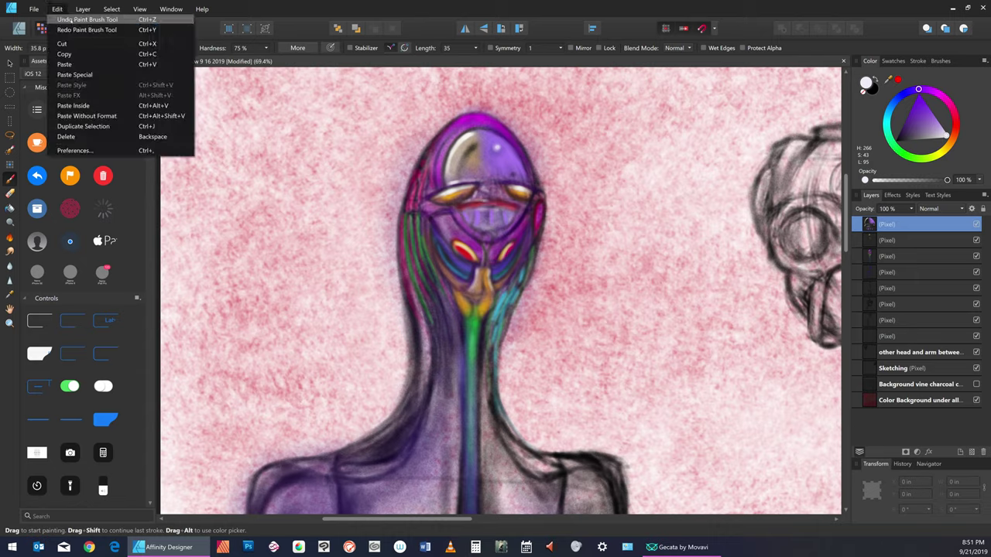
click(64, 12)
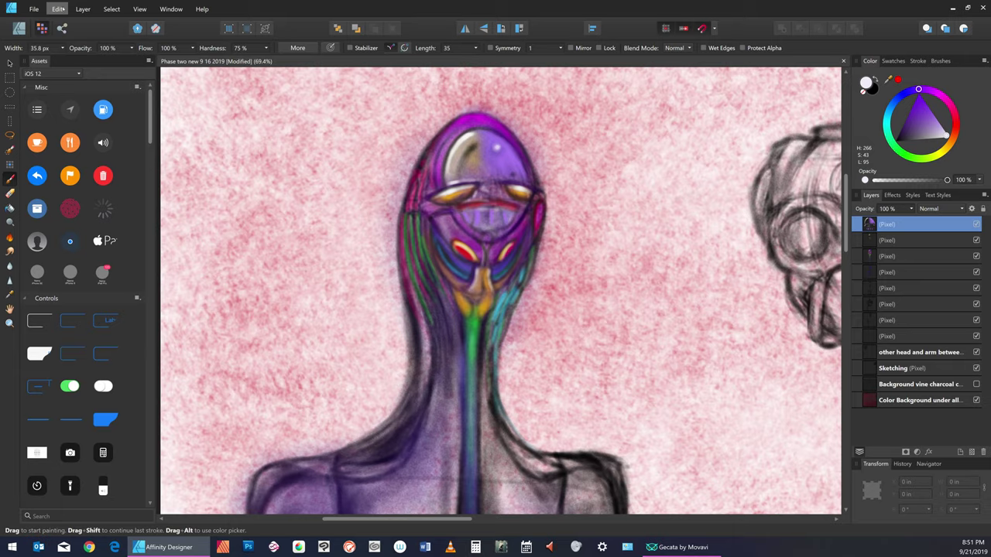
click(59, 10)
click(62, 10)
key(x)
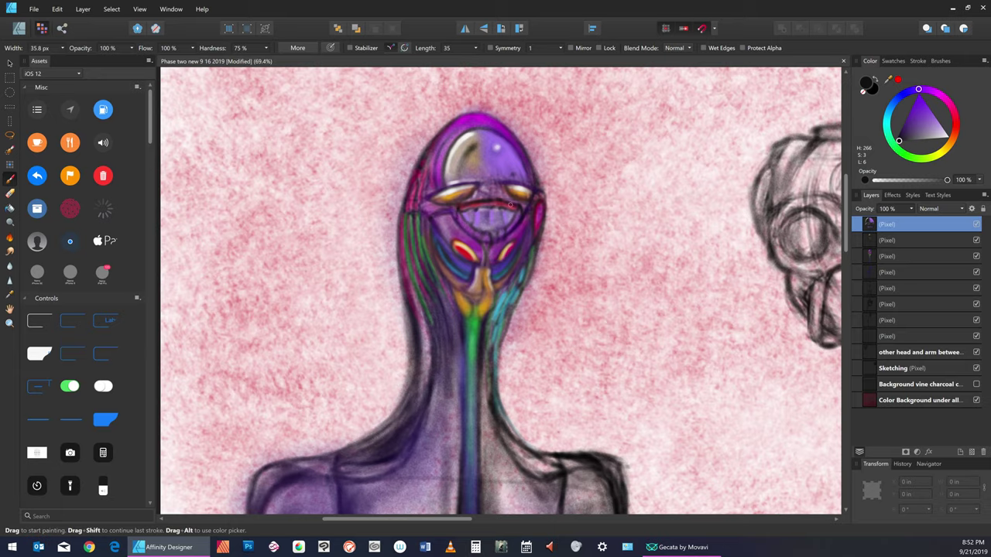
Shift the near-black paint colour's hue from 266 to purple 295.
click(934, 93)
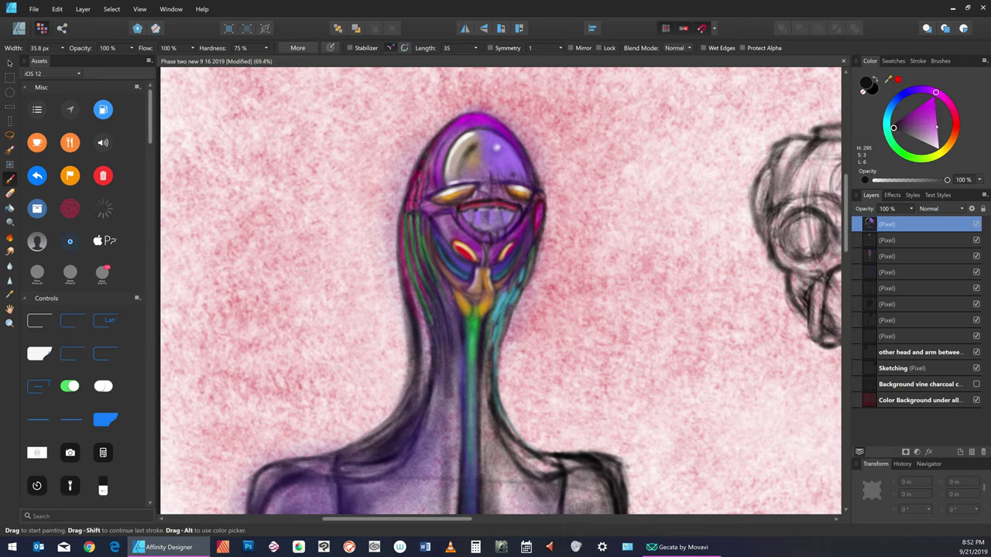
Pick a saturated magenta and paint a thin line along the face's right edge.
click(931, 101)
key(bracketright)
key(bracketright)
key(bracketleft)
key(bracketleft)
key(bracketright)
key(bracketright)
key(bracketright)
key(bracketleft)
key(bracketleft)
key(bracketleft)
key(bracketleft)
key(bracketleft)
key(bracketleft)
key(bracketleft)
key(bracketleft)
key(bracketleft)
key(bracketleft)
key(bracketleft)
key(bracketleft)
Pick a lighter magenta (H 295, S 66, L 65) and enlarge the brush to 44.1 px.
key(bracketleft)
key(bracketleft)
drag(537, 208, 525, 246)
key(bracketleft)
key(bracketleft)
key(bracketleft)
click(931, 121)
key(bracketright)
key(bracketleft)
key(bracketleft)
key(bracketleft)
key(bracketleft)
key(bracketright)
key(bracketright)
key(bracketright)
key(bracketright)
key(bracketright)
key(bracketright)
key(bracketright)
key(bracketright)
key(bracketright)
key(bracketright)
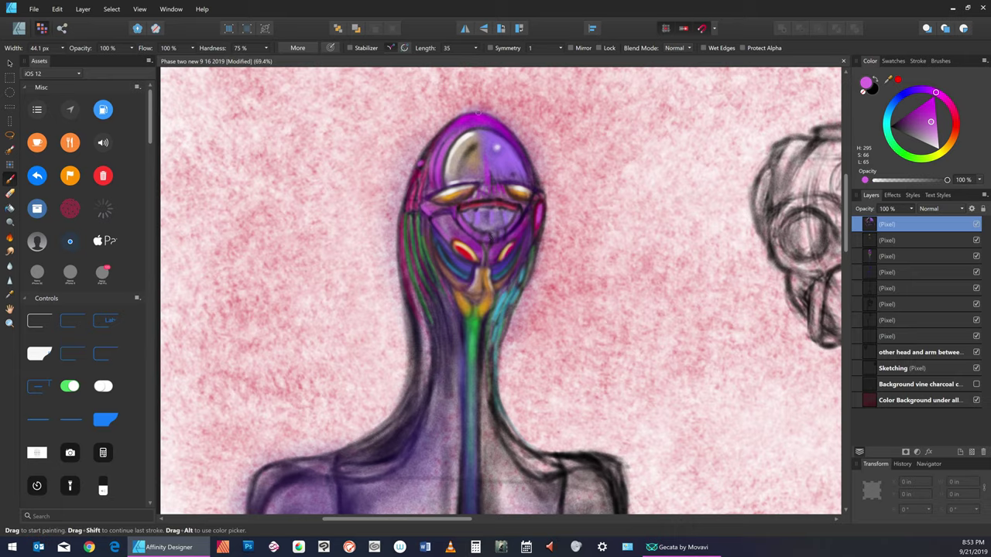
Dab progressively lighter pink highlights on the top and upper-left of the head.
drag(478, 113, 467, 118)
click(932, 135)
click(452, 140)
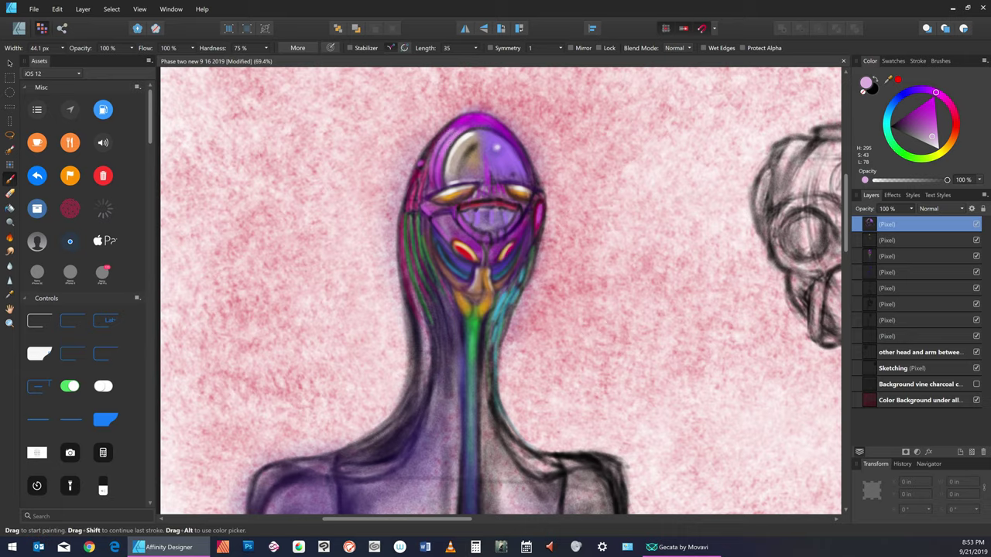
click(935, 145)
drag(433, 145, 440, 151)
click(446, 143)
key(bracketleft)
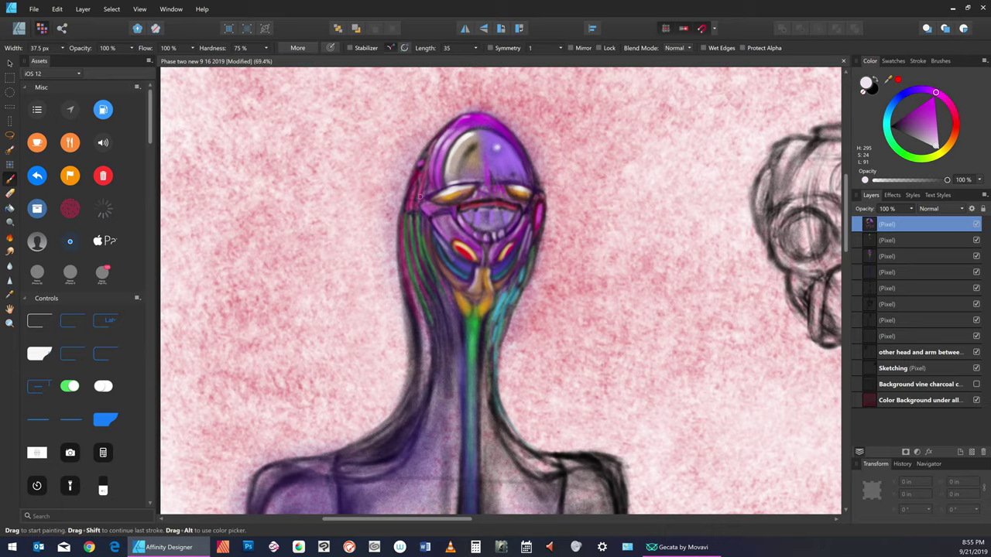
Set the paint colour to a vivid orange (H 29, S 89, L 51).
drag(935, 92, 951, 141)
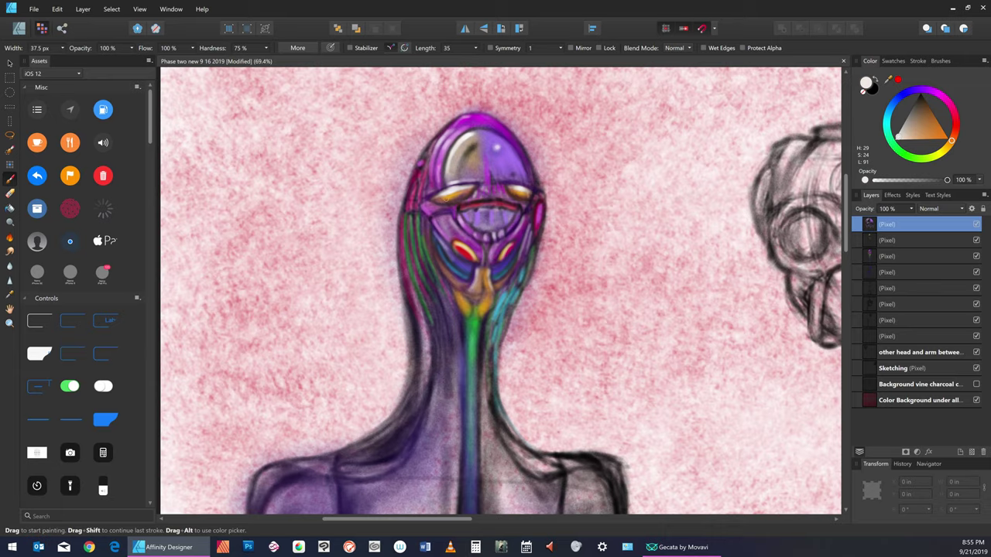
click(941, 136)
click(943, 137)
Save the drawing, paint an orange mark beside the head, and save again.
click(35, 10)
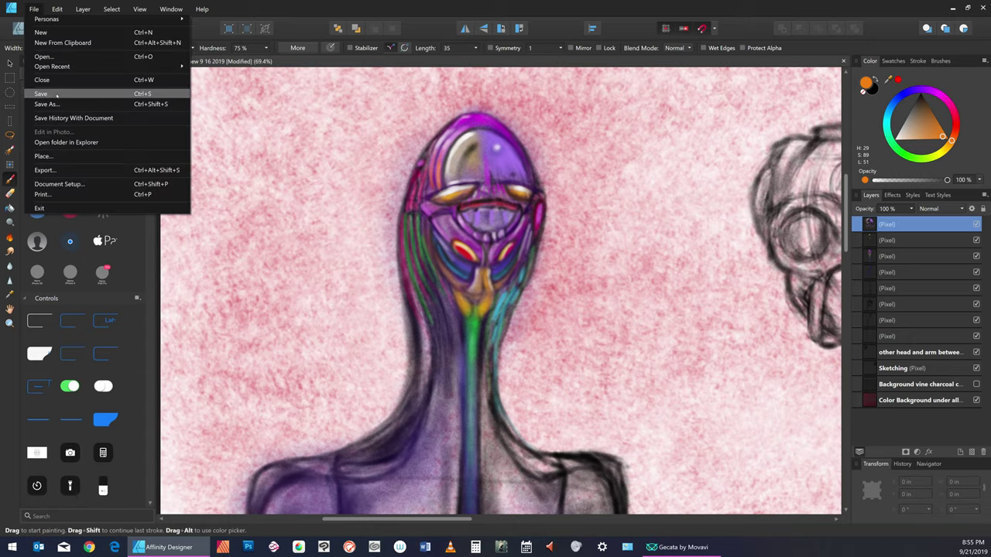
click(57, 94)
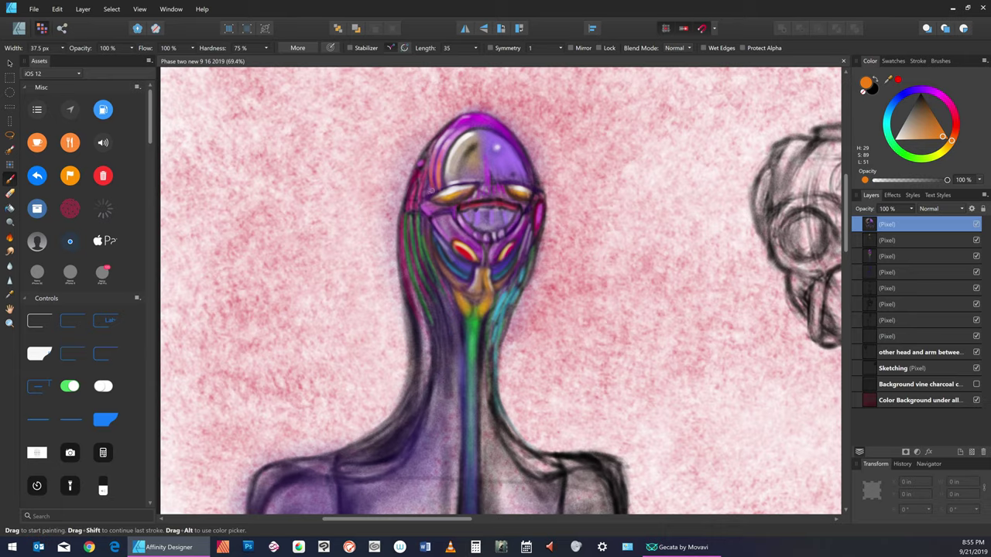
drag(437, 184, 432, 191)
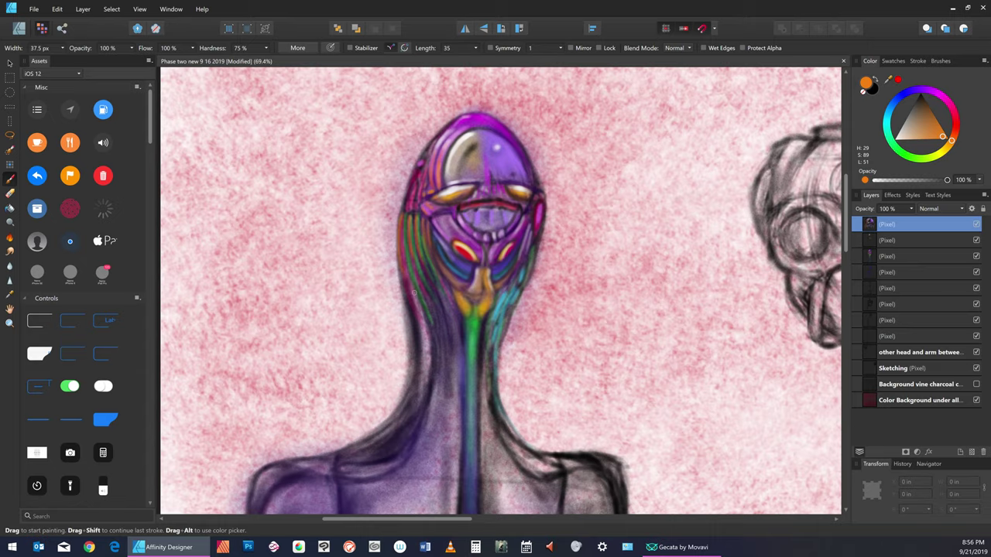
click(34, 8)
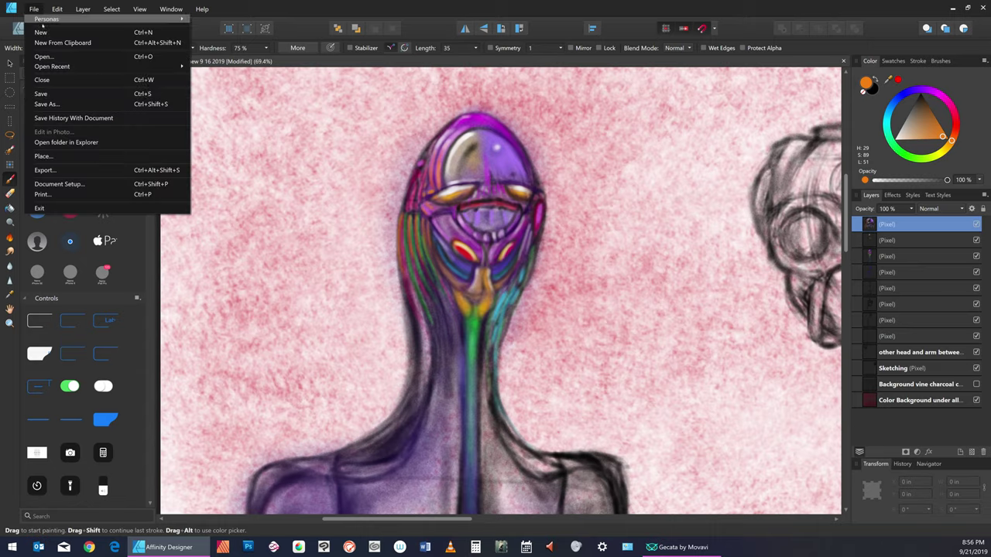
click(71, 93)
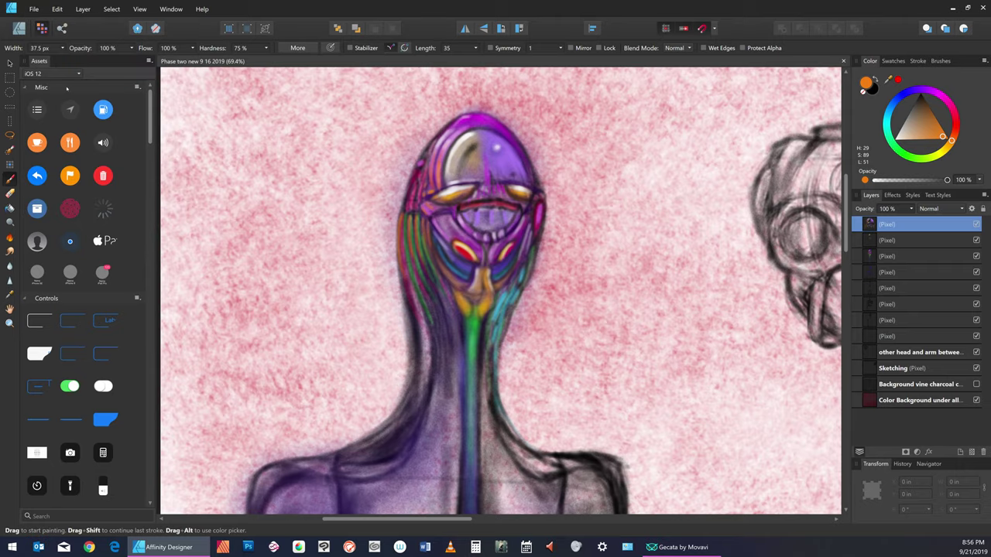
Dab paint on the head, then pick a near-white colour and narrow the brush.
click(534, 248)
key(bracketright)
key(bracketright)
key(bracketright)
key(bracketright)
key(bracketright)
key(bracketright)
key(bracketright)
key(bracketright)
click(897, 138)
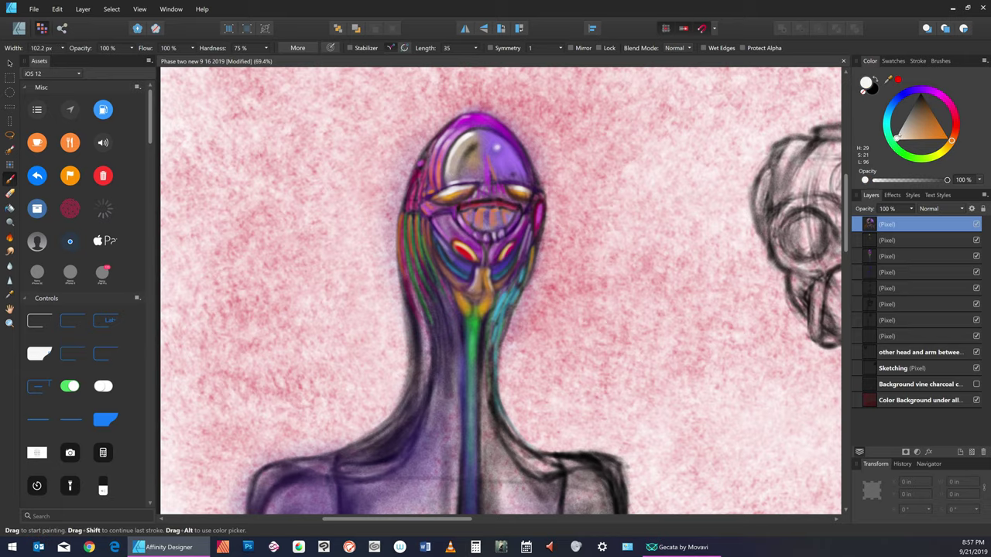
key(bracketleft)
key(bracketleft)
key(bracketleft)
key(bracketleft)
key(bracketleft)
key(bracketleft)
key(bracketleft)
key(bracketleft)
key(bracketleft)
key(bracketleft)
Paint a bright red stroke along the alien's upper lip.
click(954, 121)
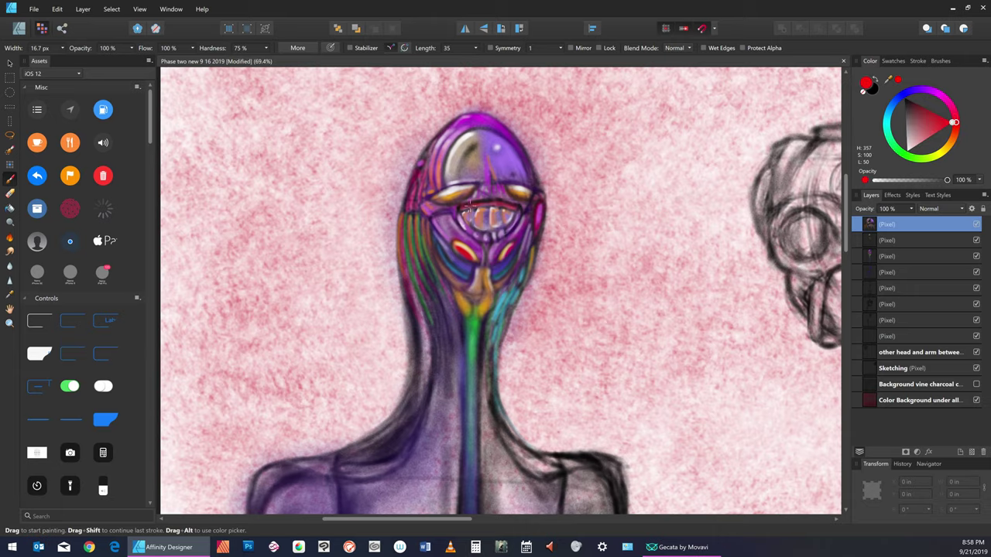
drag(465, 206, 501, 205)
Choose a muted orange in the Color Chooser, then lighten it to pale peach.
click(951, 138)
click(942, 135)
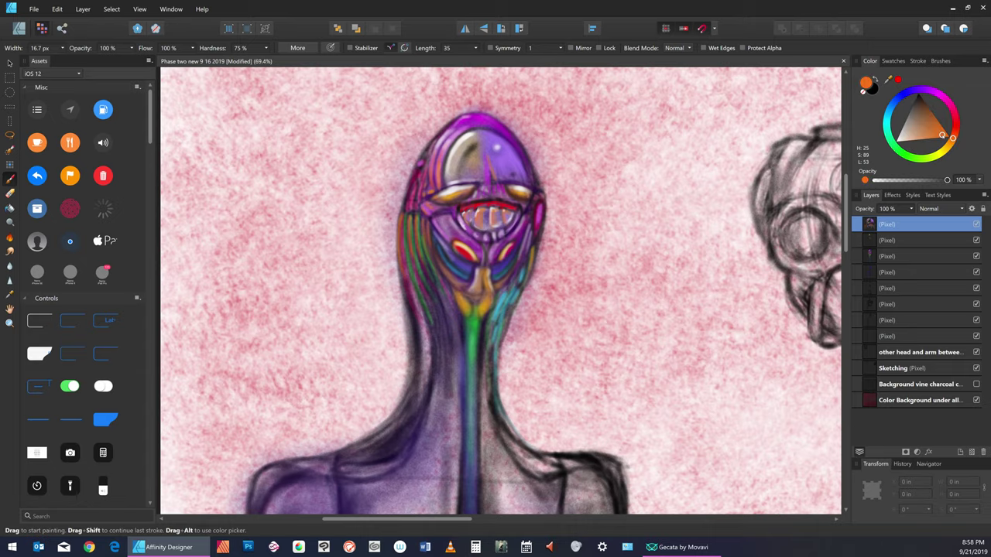
click(865, 82)
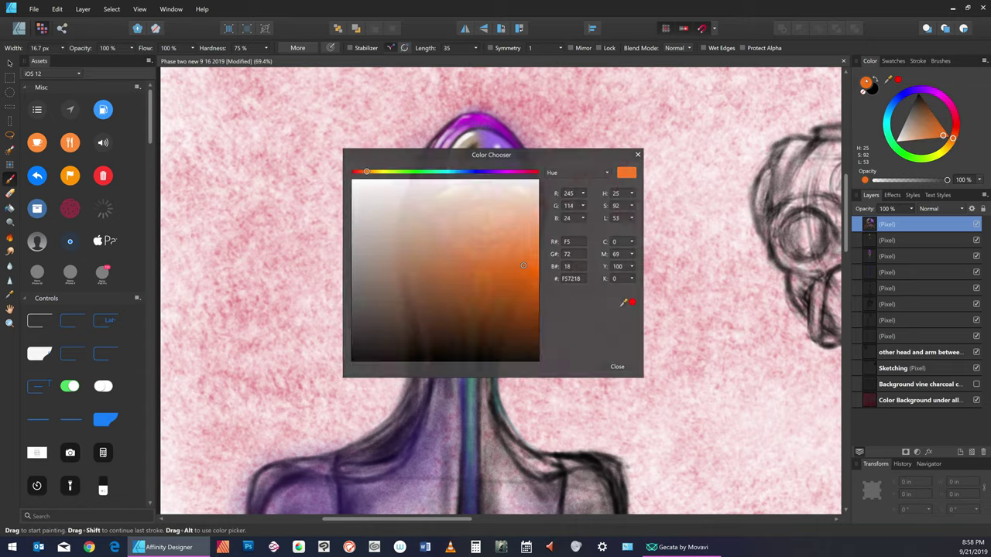
click(493, 258)
click(637, 154)
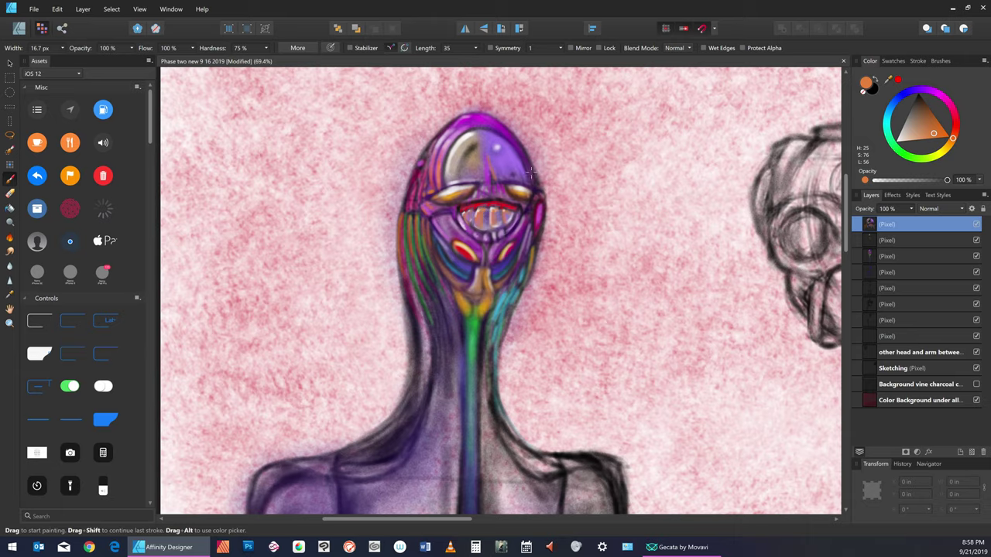
click(914, 137)
Save the painting and dab a near-white highlight on the face.
click(34, 9)
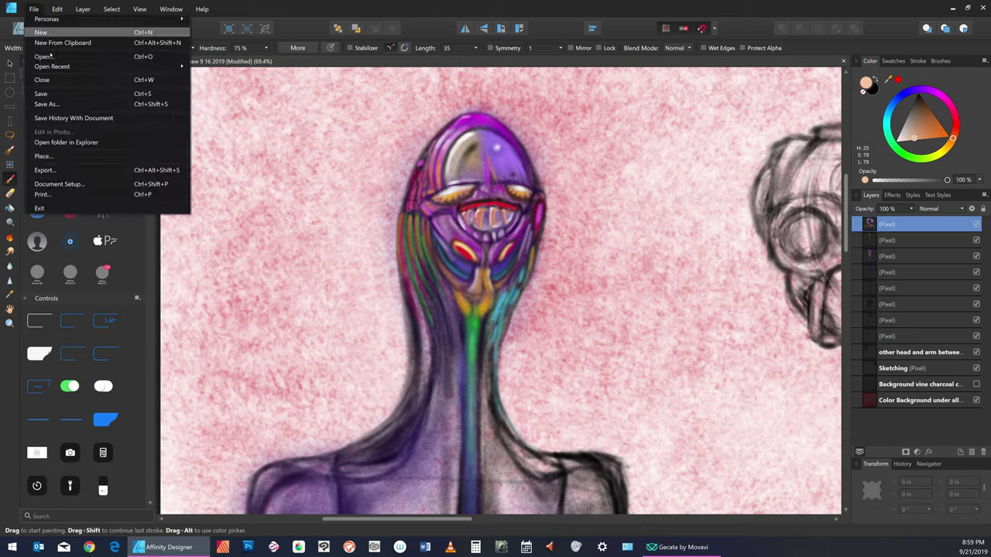
click(51, 94)
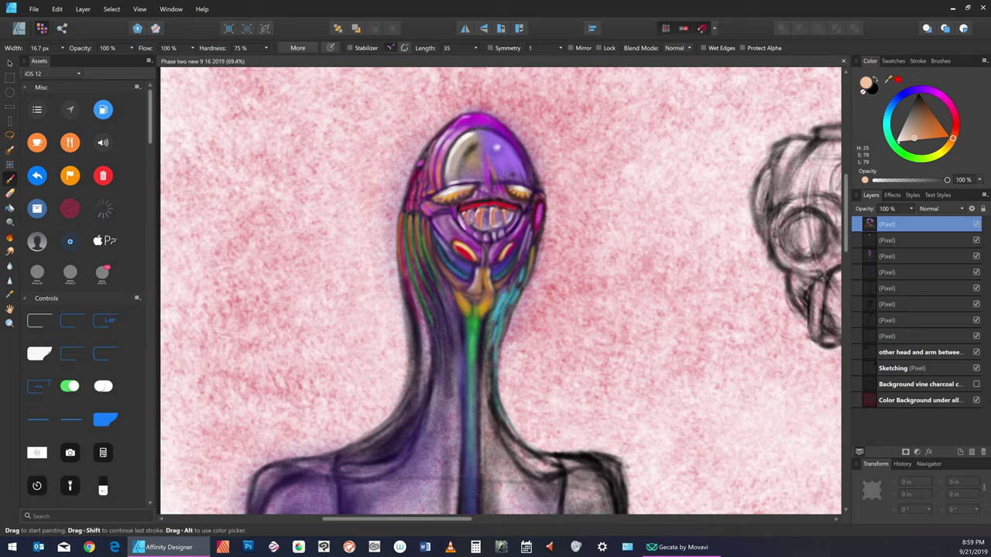
click(896, 140)
click(449, 188)
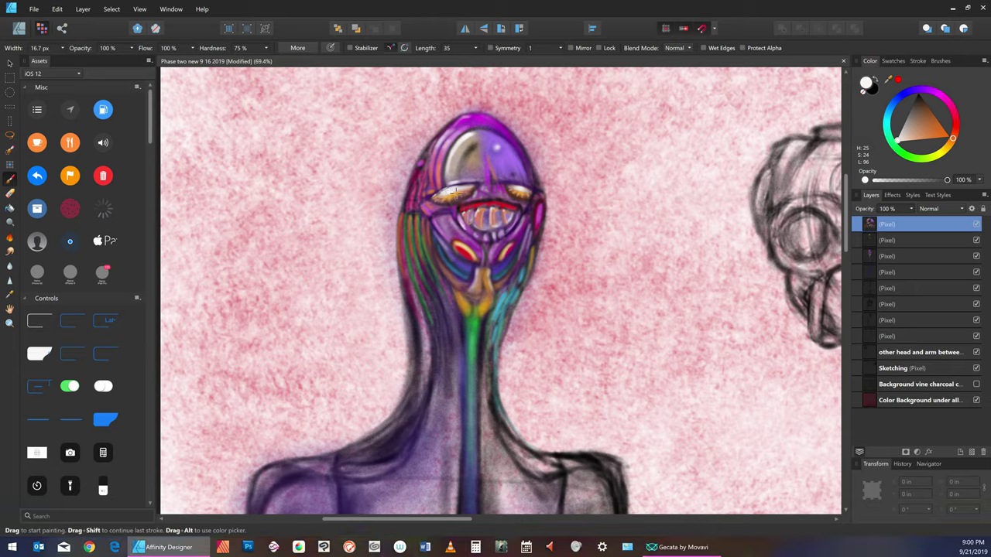
Resize the brush and zoom in closer on the alien's face.
key(bracketright)
key(bracketright)
key(bracketright)
key(bracketright)
key(bracketright)
key(bracketleft)
key(bracketleft)
key(bracketleft)
key(bracketleft)
key(bracketleft)
key(z)
click(503, 213)
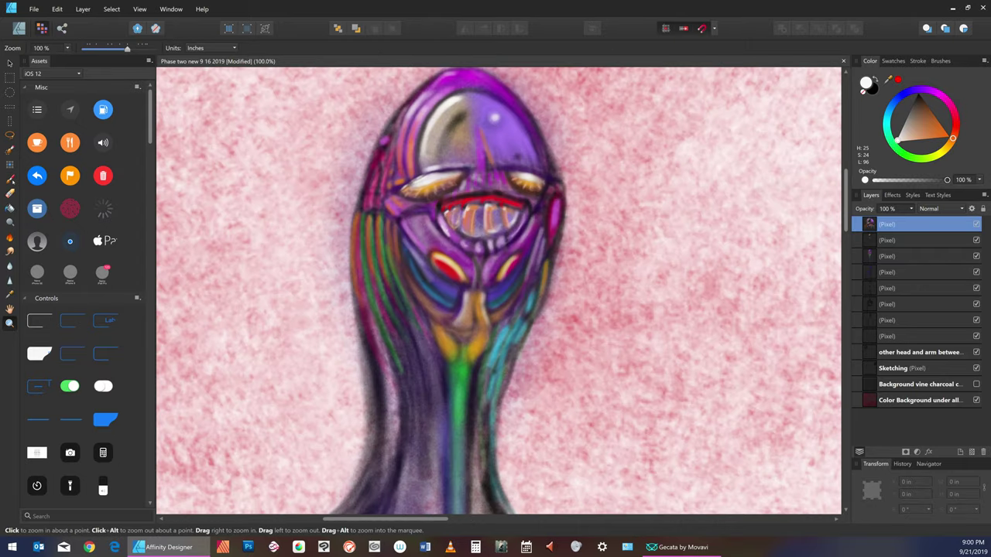
Set the Paint Brush to about 29 px with a more saturated pale peach.
key(b)
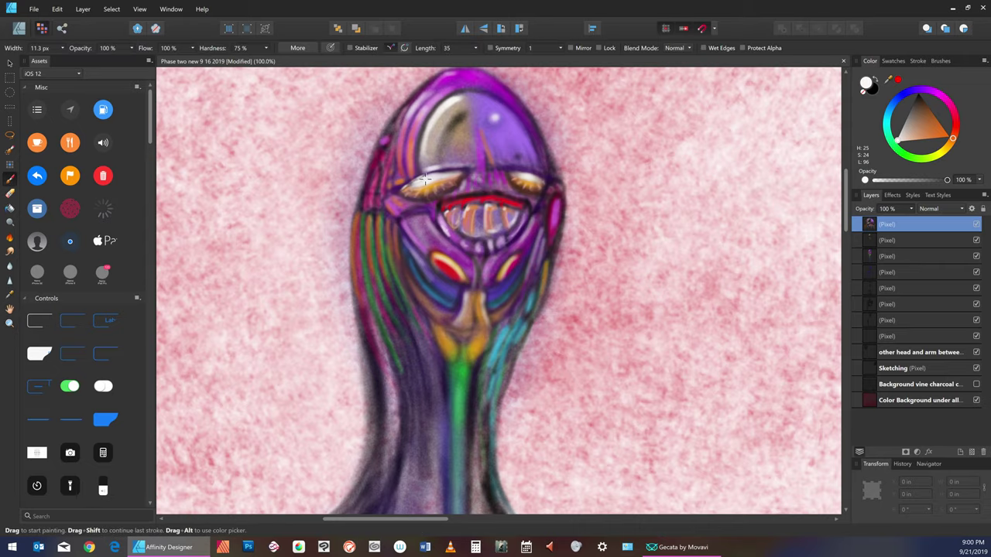
key(bracketright)
key(bracketright)
key(bracketright)
key(bracketright)
key(bracketleft)
alt+click(415, 181)
Save the alien painting and narrow the brush width to about 17.7 px.
click(34, 8)
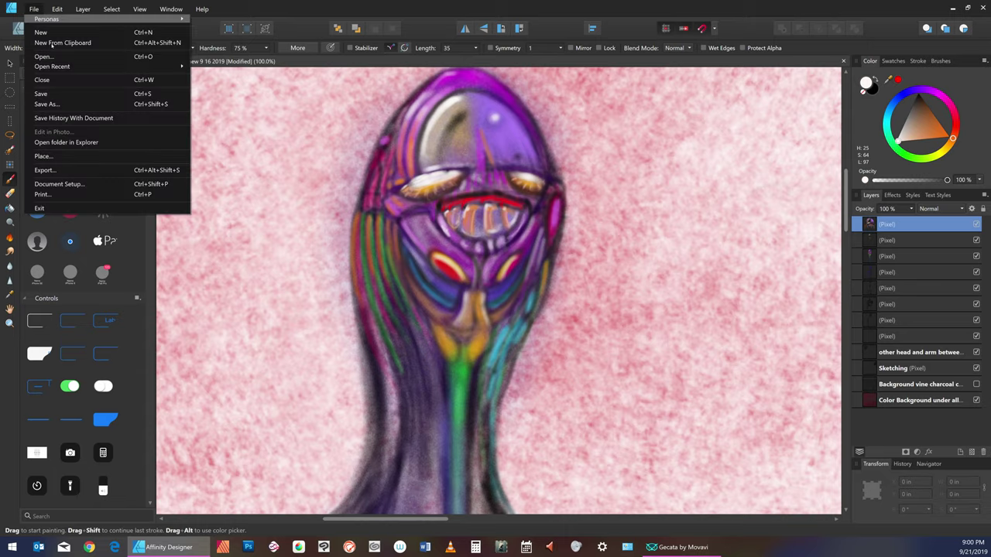
click(61, 92)
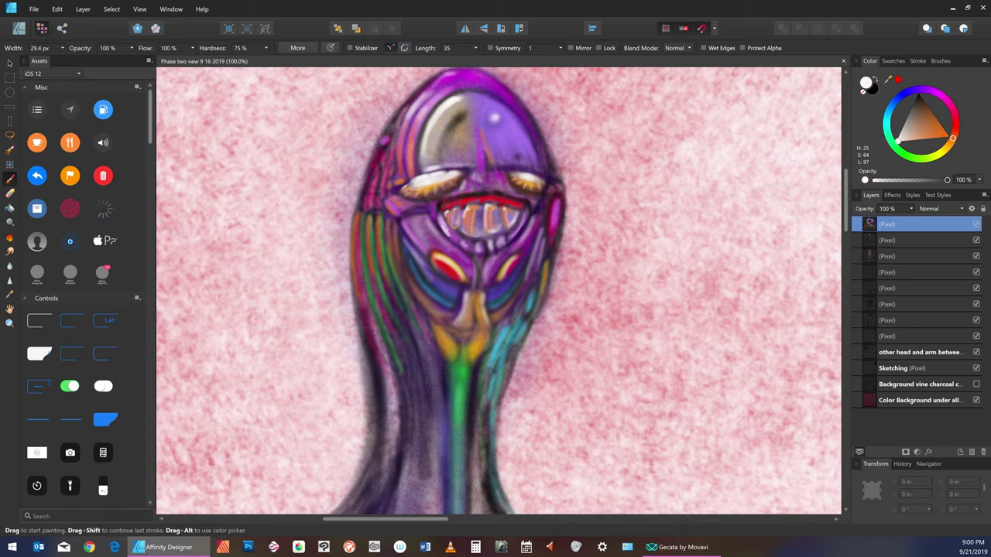
key(bracketleft)
key(bracketleft)
key(bracketleft)
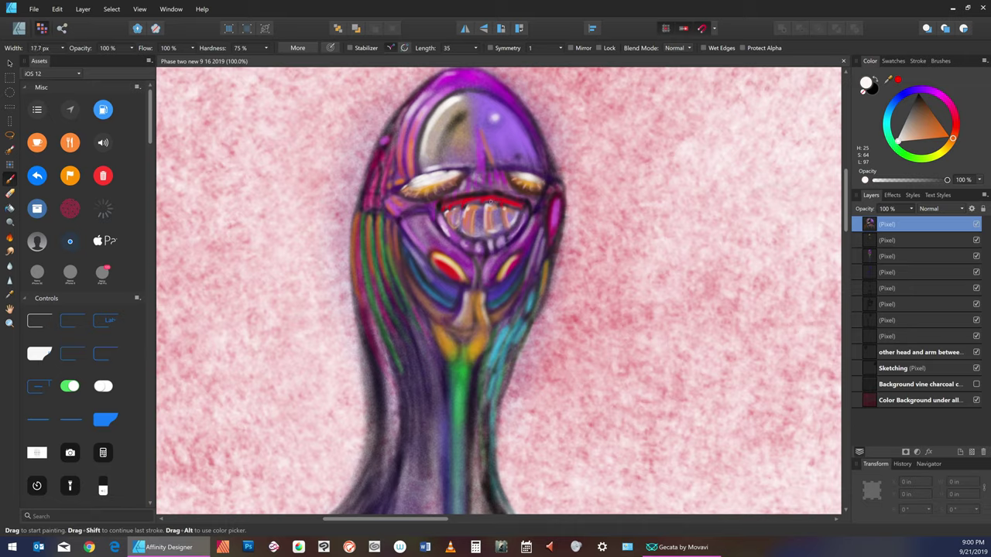
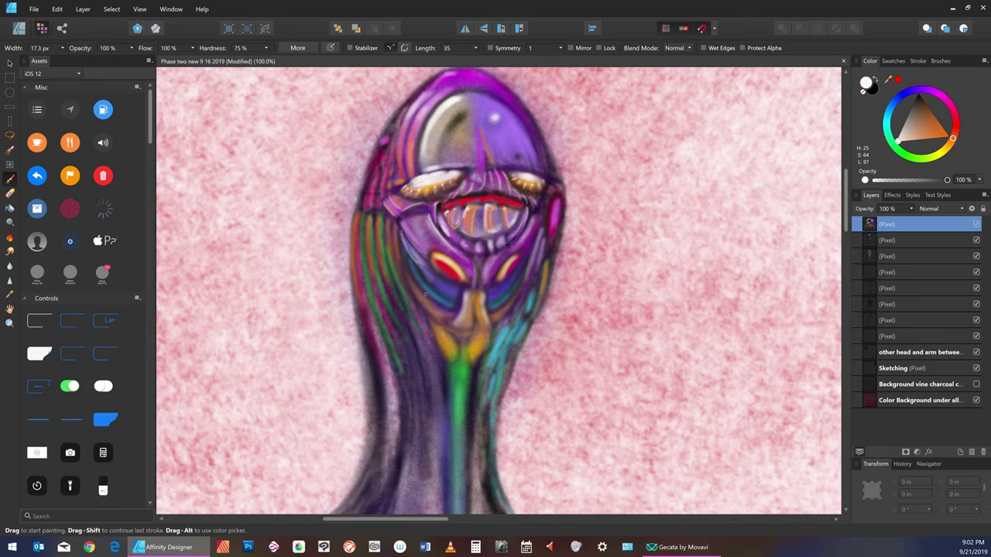
Paint a light blue highlight on the left cheek, then set the paint colour to near-black.
mouse_move(425, 293)
mouse_down()
mouse_move(409, 262)
mouse_move(441, 304)
mouse_move(402, 259)
mouse_move(440, 309)
mouse_move(408, 274)
mouse_move(427, 309)
mouse_up()
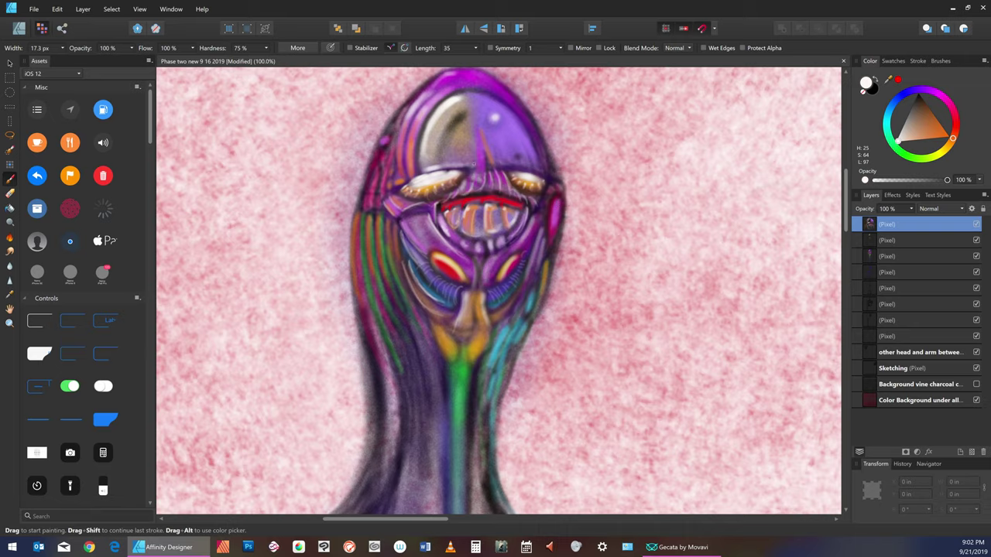
click(917, 96)
Set pure black from the Grays swatches and dab a small black mark on the face.
click(913, 90)
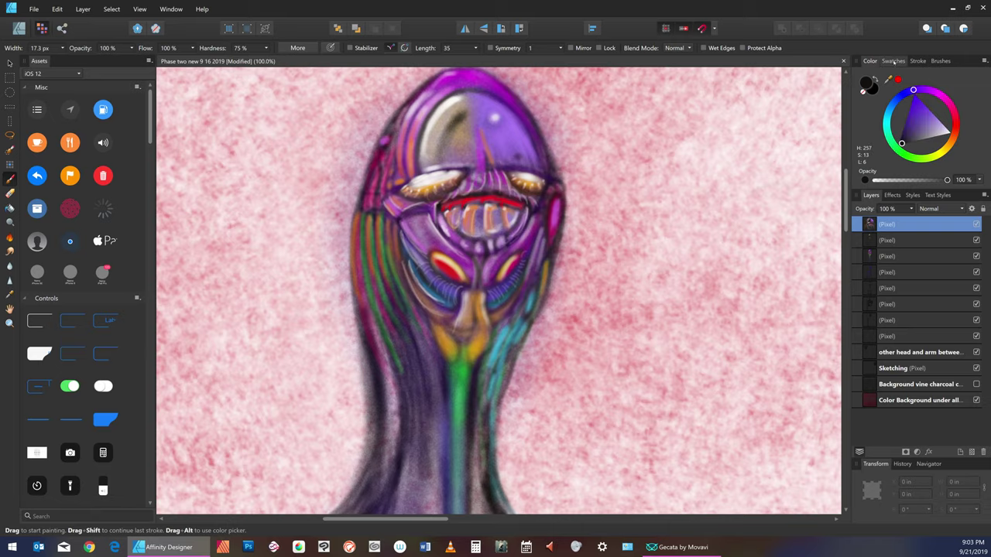
click(893, 61)
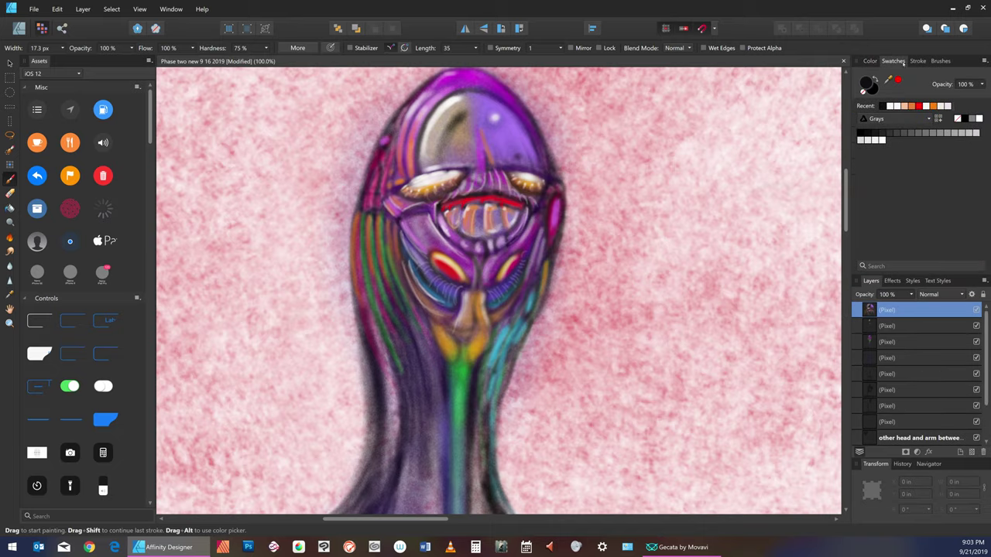
click(887, 132)
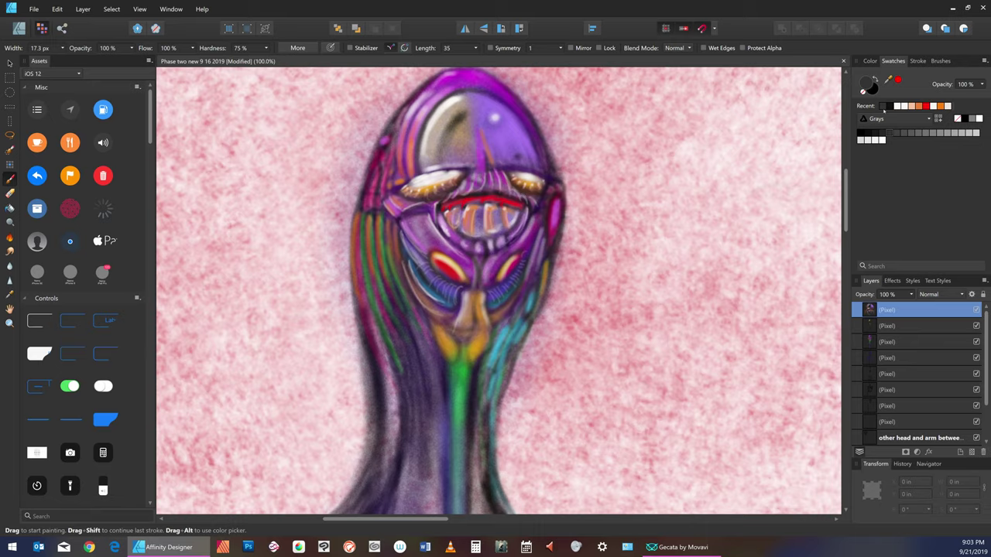
click(859, 133)
click(508, 174)
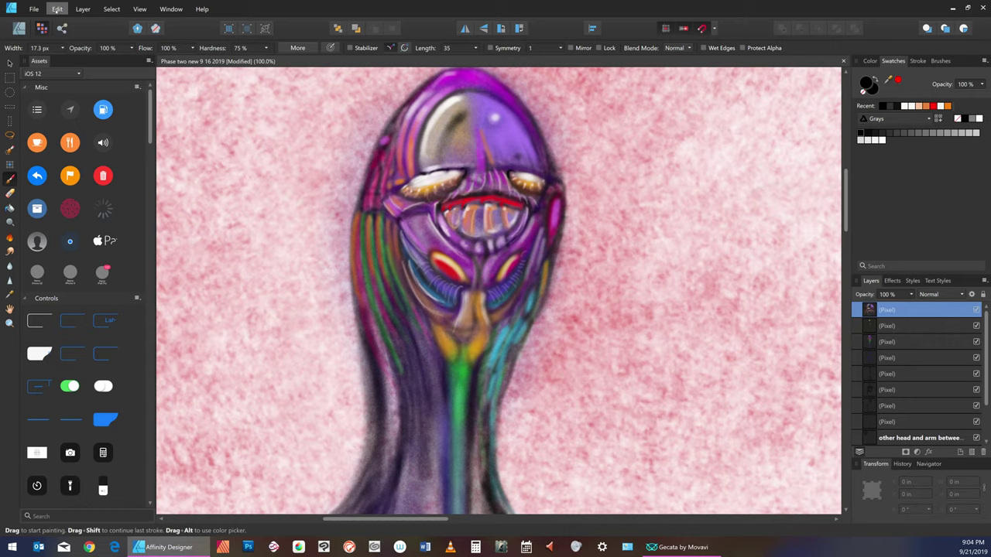
Save the document, then add short dark touch-up strokes to the teeth and right side of the chin.
click(34, 8)
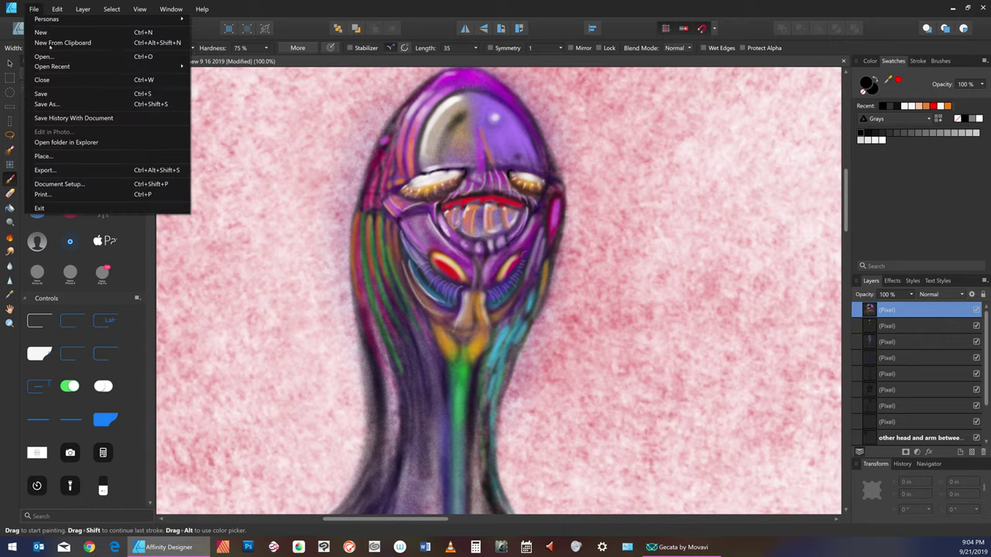
click(69, 95)
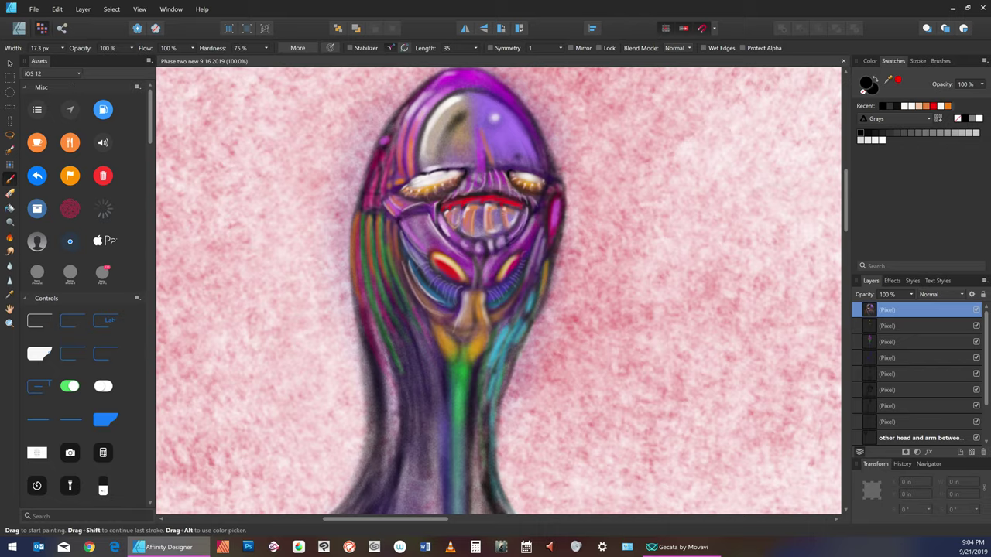
mouse_move(497, 203)
mouse_down()
mouse_move(503, 230)
mouse_move(450, 229)
mouse_up()
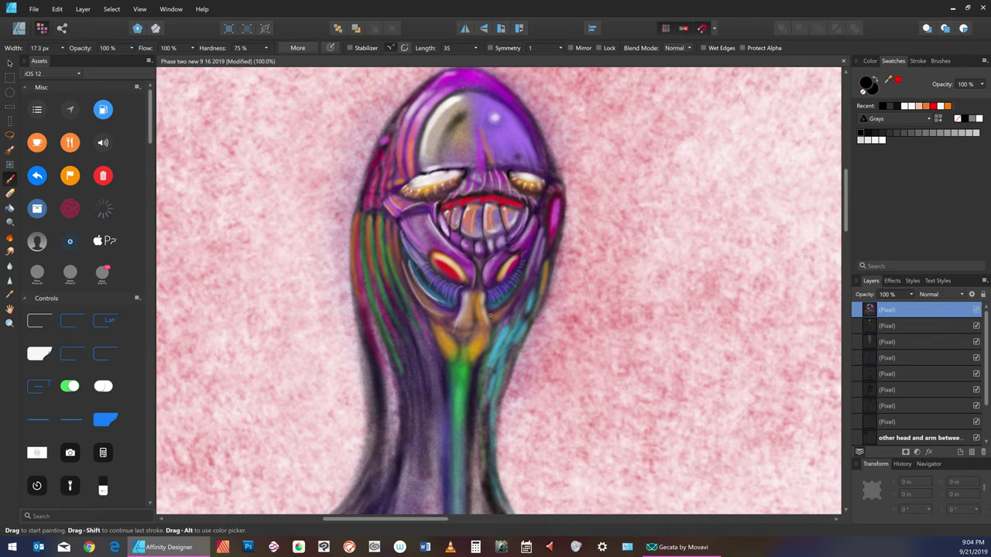
drag(486, 307, 492, 323)
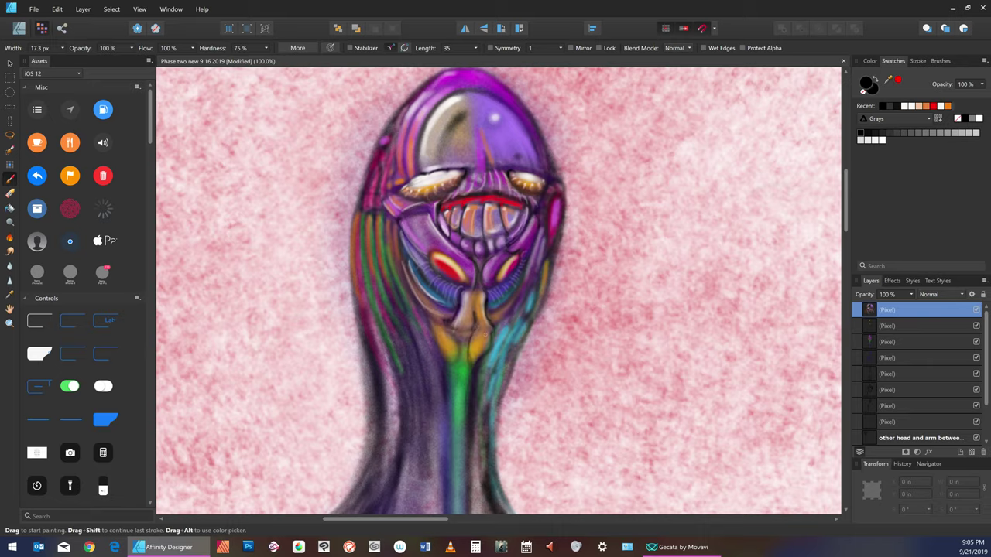
mouse_move(478, 316)
mouse_down()
mouse_move(497, 364)
mouse_move(485, 325)
mouse_up()
Paint thin dark lines below the chin and along the edge of the green neck.
click(448, 334)
drag(453, 339, 453, 375)
drag(449, 380, 446, 367)
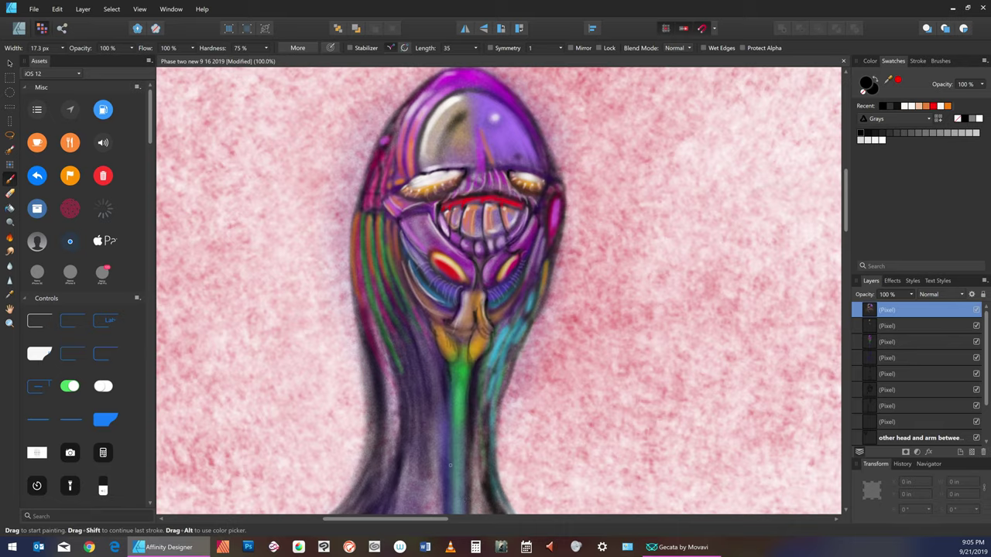
drag(453, 411, 454, 446)
drag(456, 396, 456, 446)
Save the document and darken the face's right edge with short dark strokes.
click(34, 8)
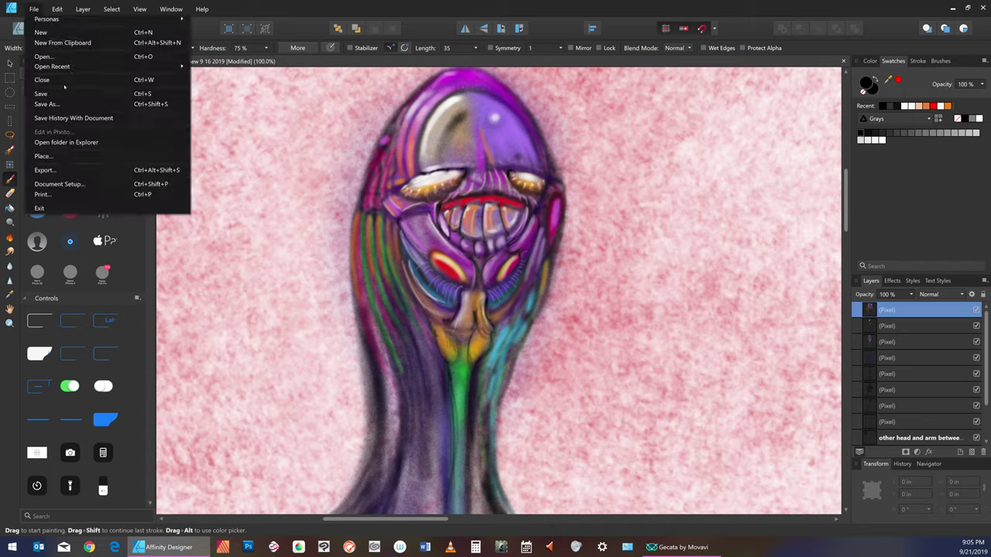
click(70, 86)
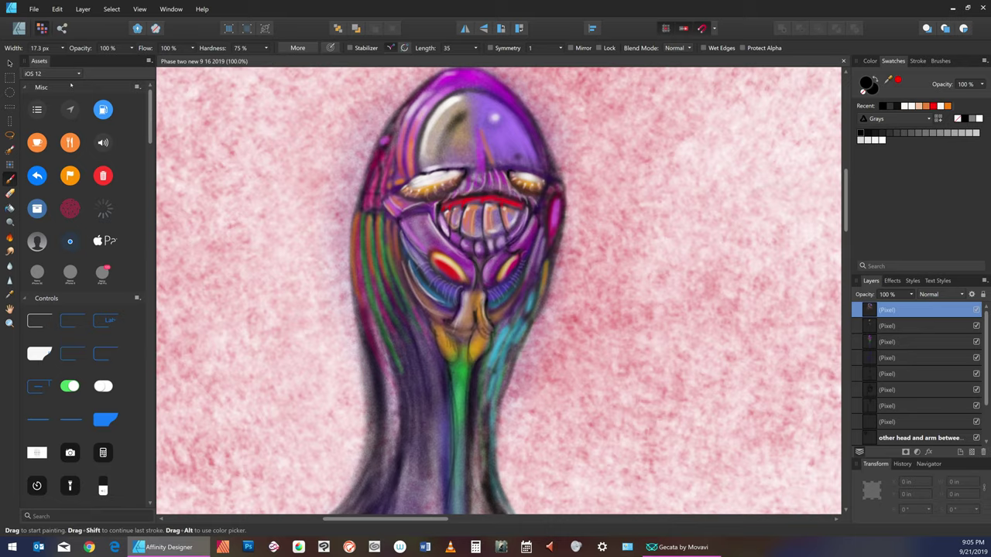
drag(547, 280, 532, 322)
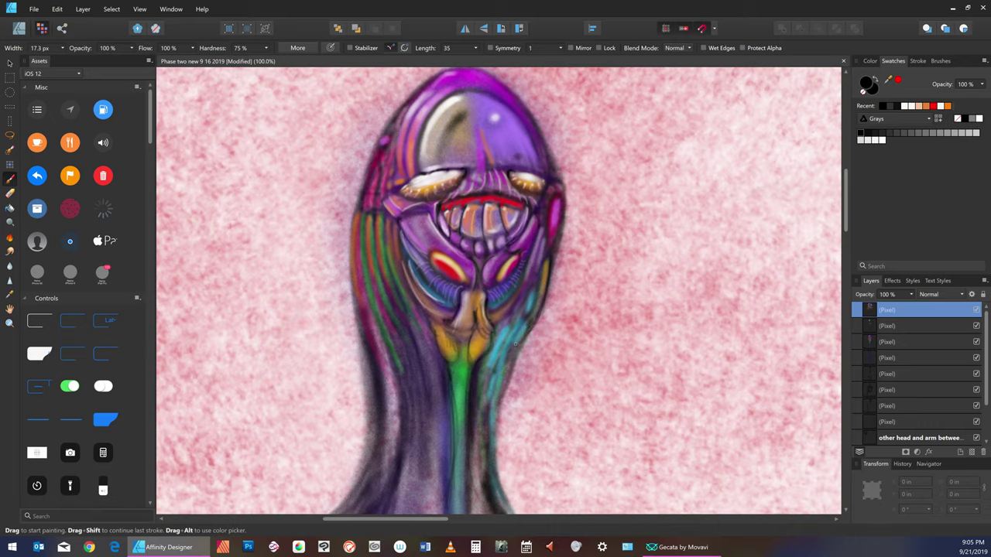
drag(515, 342, 527, 331)
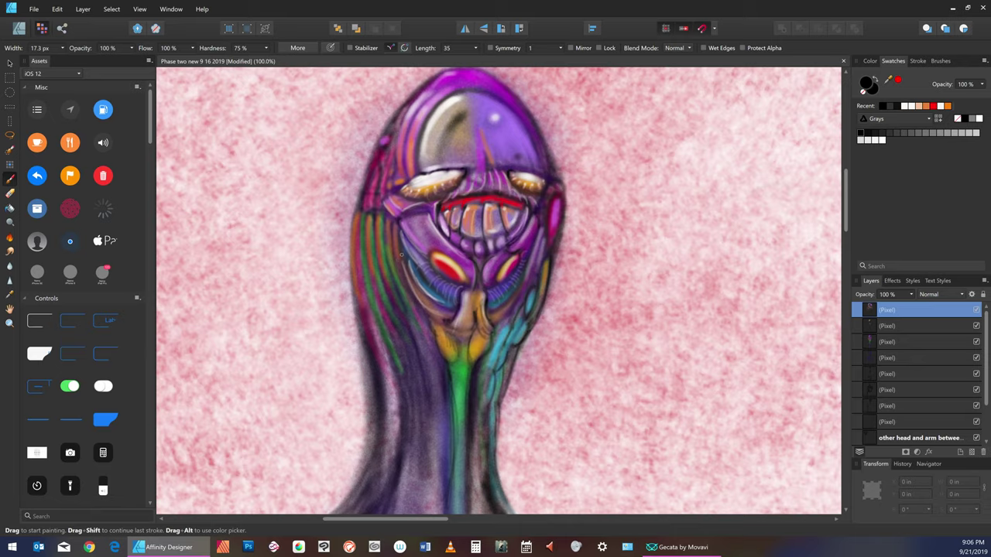
Add a thin dark line to the left strands and darken the figure's left outer edge.
drag(375, 230, 375, 249)
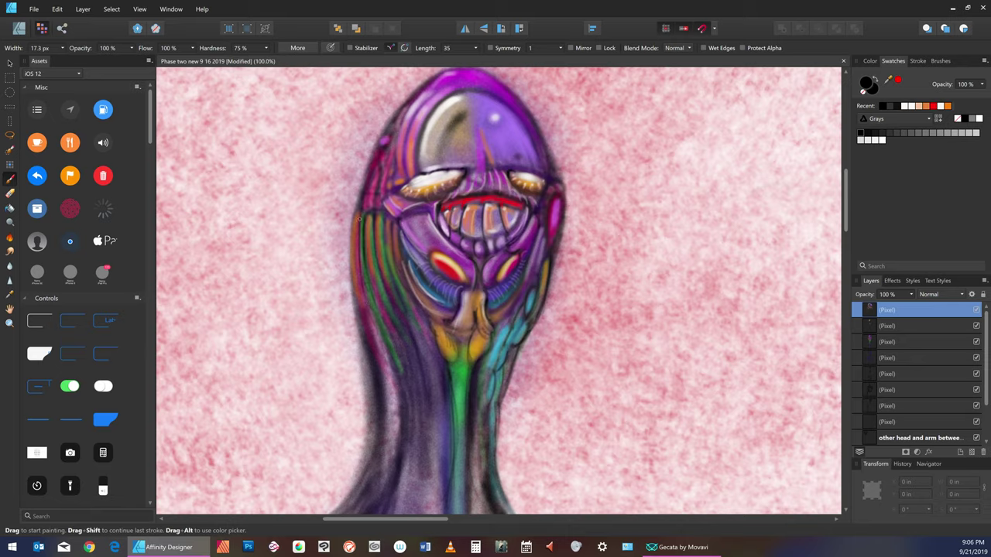
drag(357, 233, 370, 304)
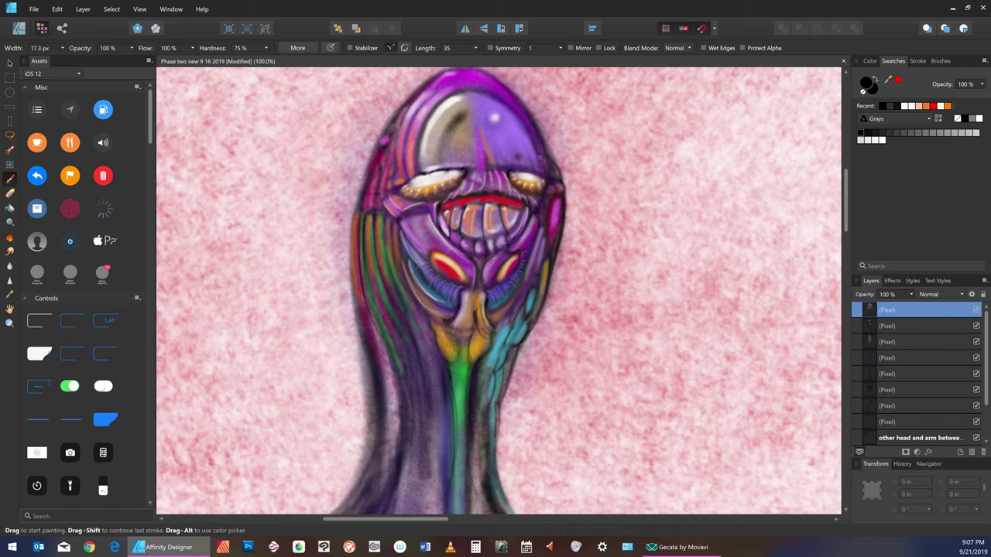
key(h)
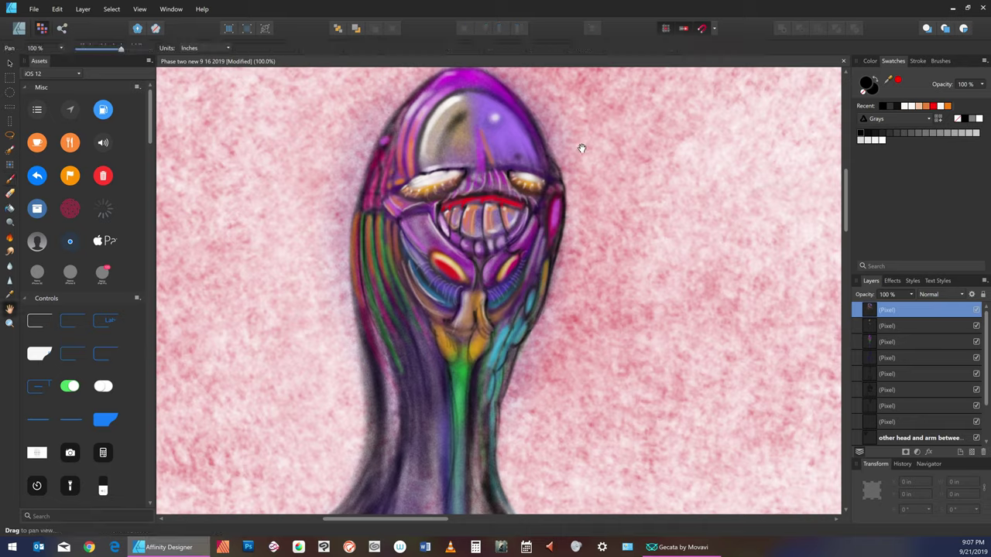
drag(581, 147, 585, 205)
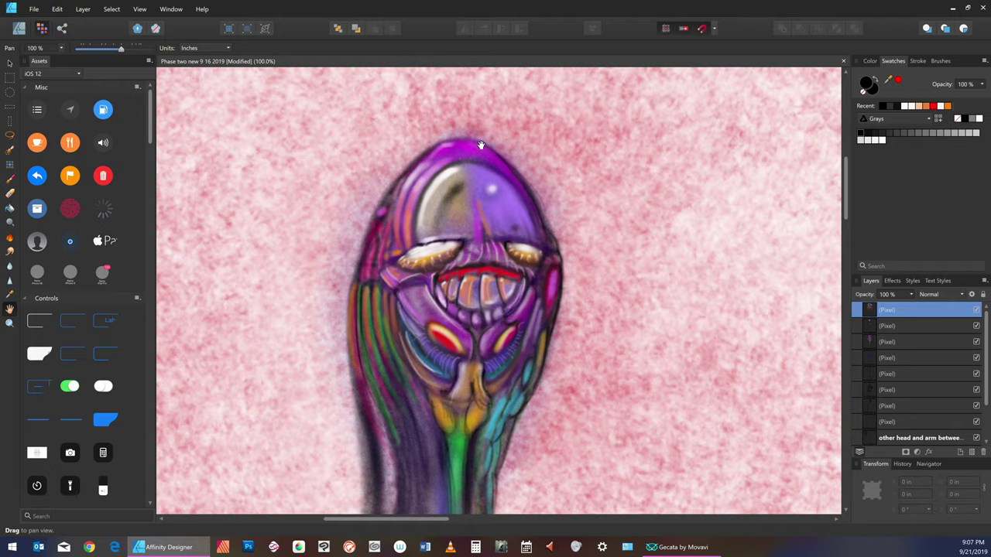
drag(479, 146, 497, 154)
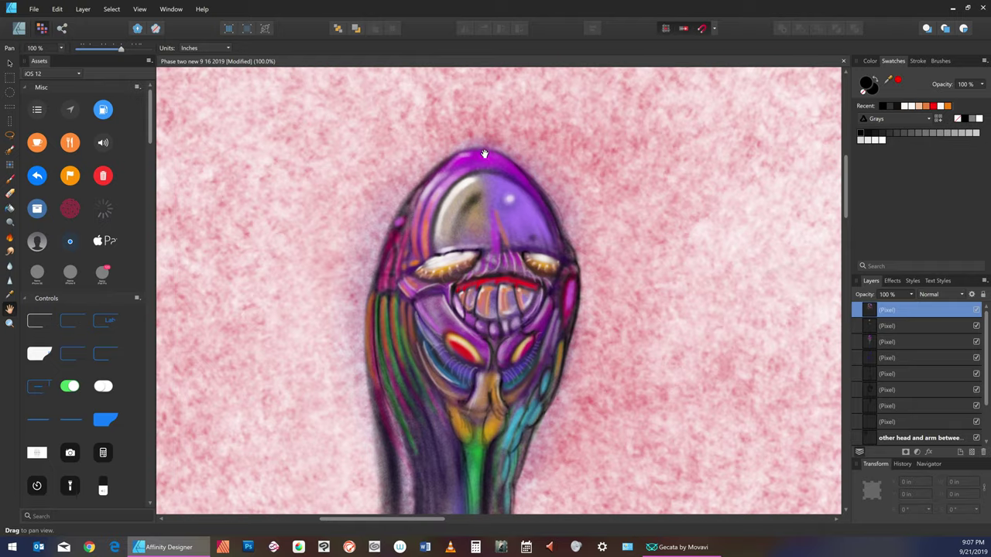
click(9, 178)
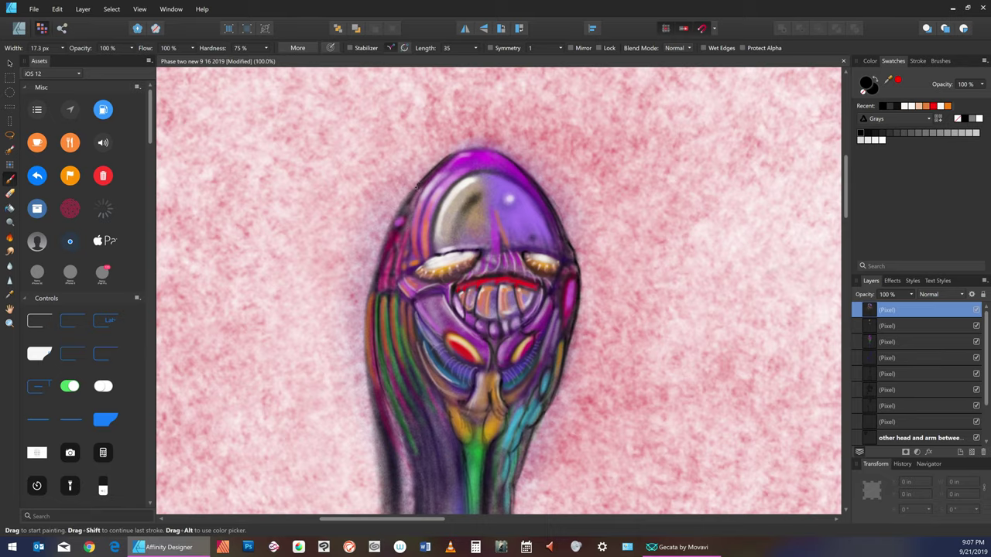
Darken the head's left outline from top to bottom with three dark strokes, then save.
mouse_move(419, 182)
mouse_down()
mouse_move(387, 234)
mouse_move(395, 210)
mouse_move(393, 250)
mouse_move(383, 242)
mouse_move(375, 274)
mouse_move(376, 255)
mouse_move(365, 382)
mouse_up()
mouse_move(367, 310)
mouse_down()
mouse_move(365, 389)
mouse_move(375, 400)
mouse_up()
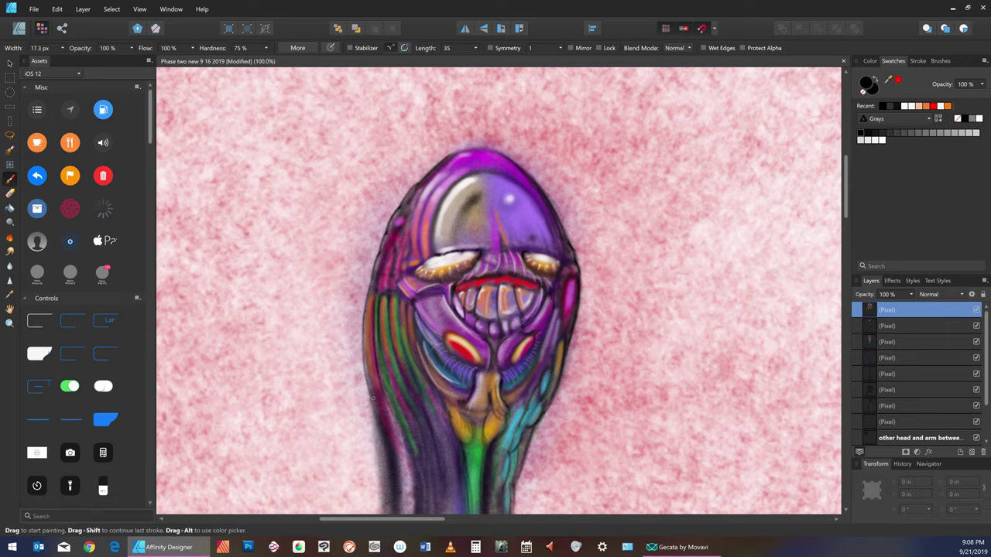
drag(371, 401, 378, 424)
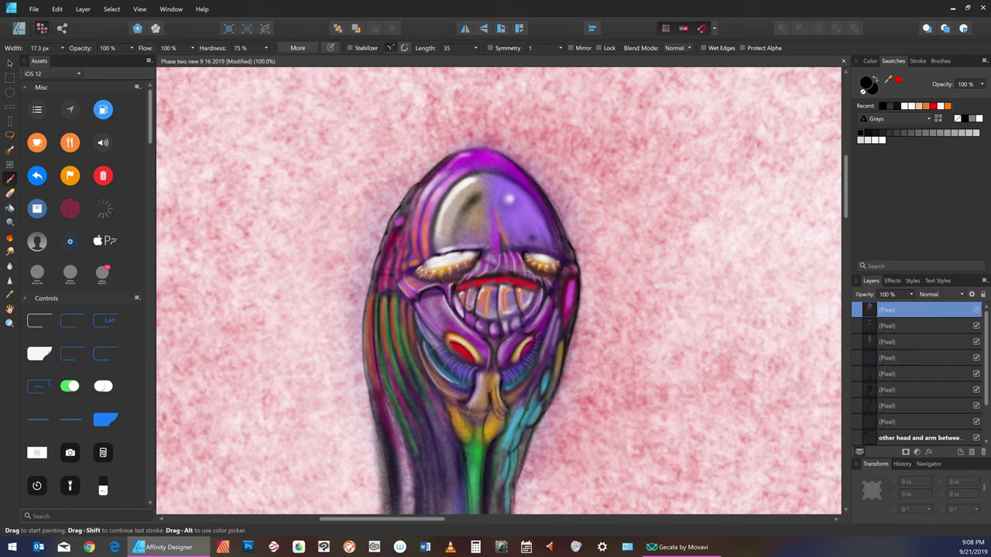
click(34, 8)
click(77, 89)
click(139, 8)
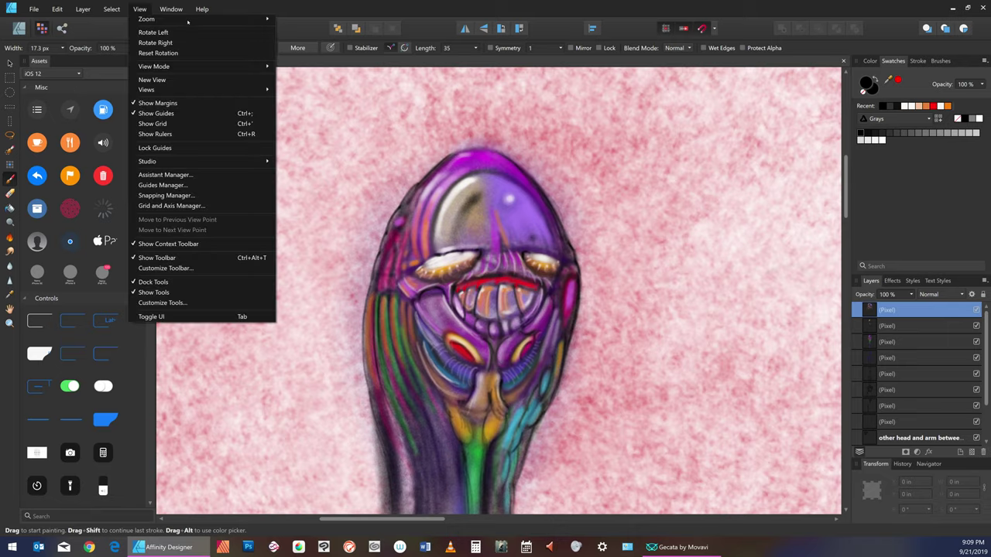
mouse_move(170, 18)
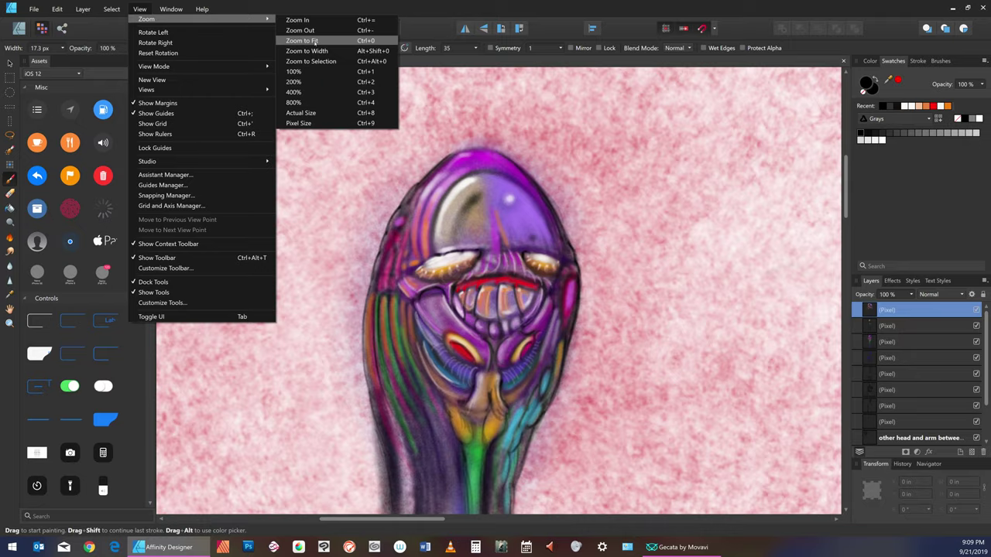
click(310, 40)
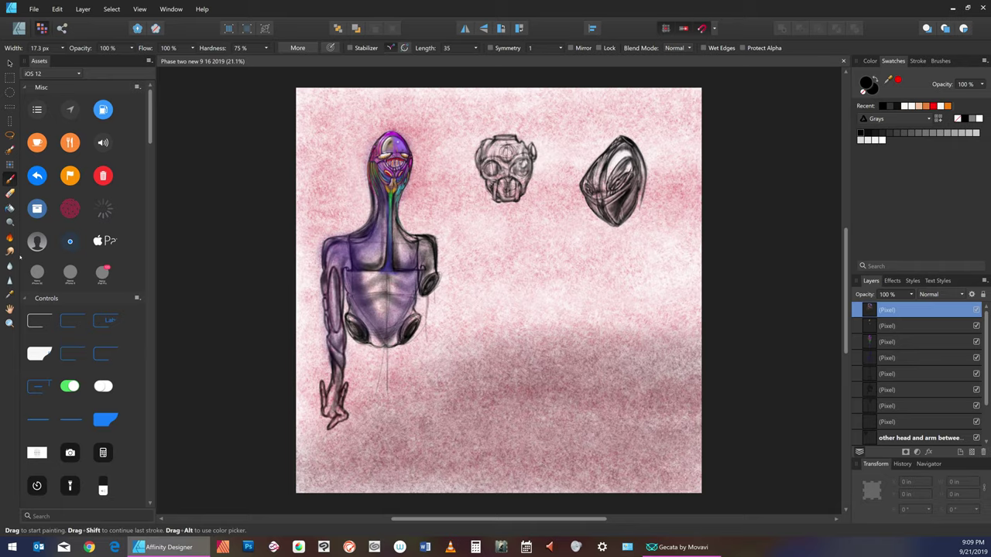
click(9, 322)
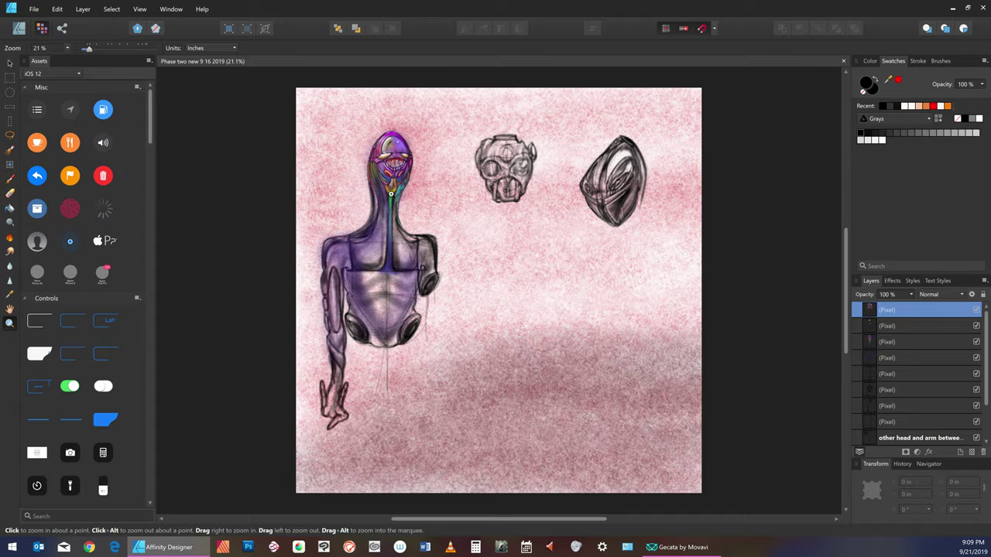
drag(391, 195, 504, 188)
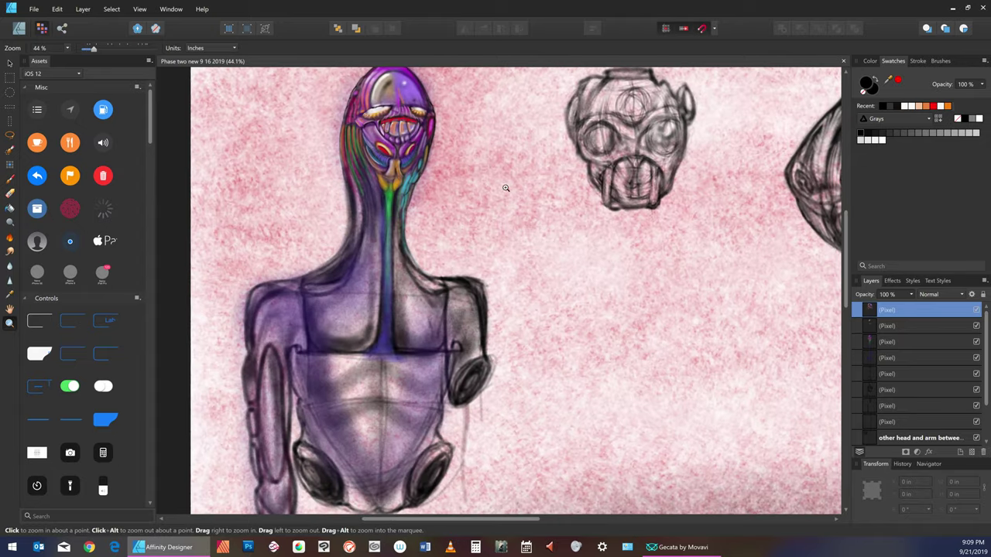
key(h)
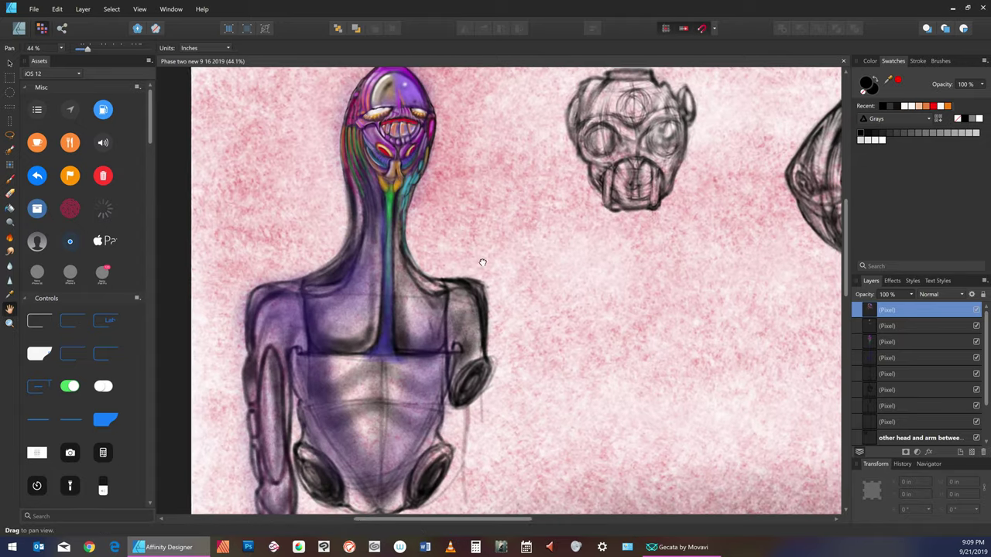
mouse_move(377, 180)
mouse_down()
mouse_move(506, 293)
mouse_move(602, 303)
mouse_move(533, 292)
mouse_move(666, 173)
mouse_up()
key(z)
click(665, 174)
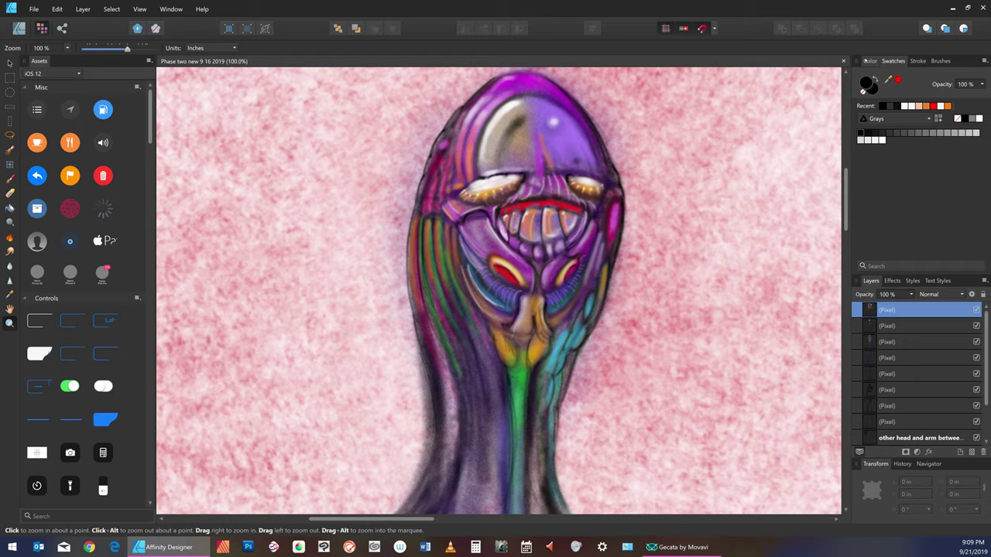
Show the colour wheel instead of the swatches and reselect the Paint Brush.
click(869, 60)
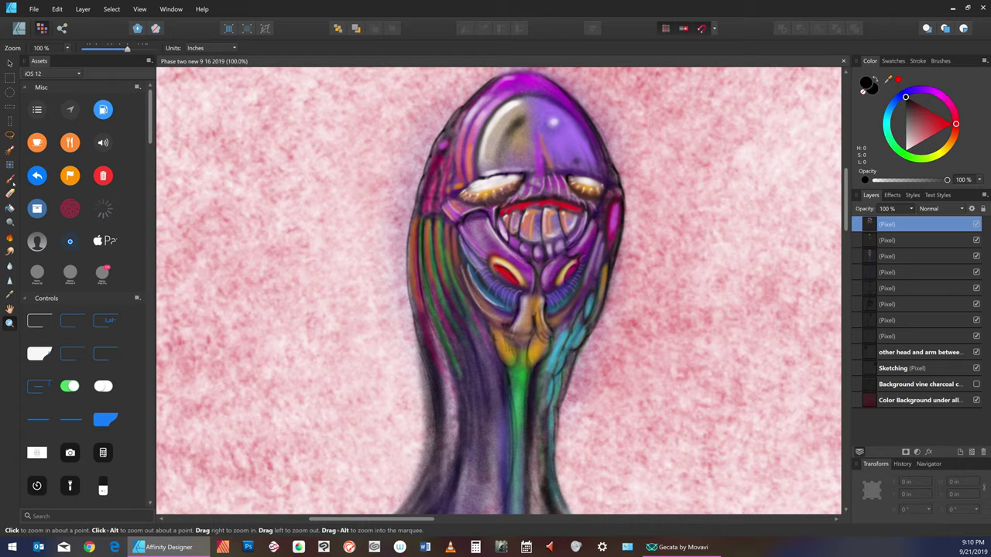
click(10, 178)
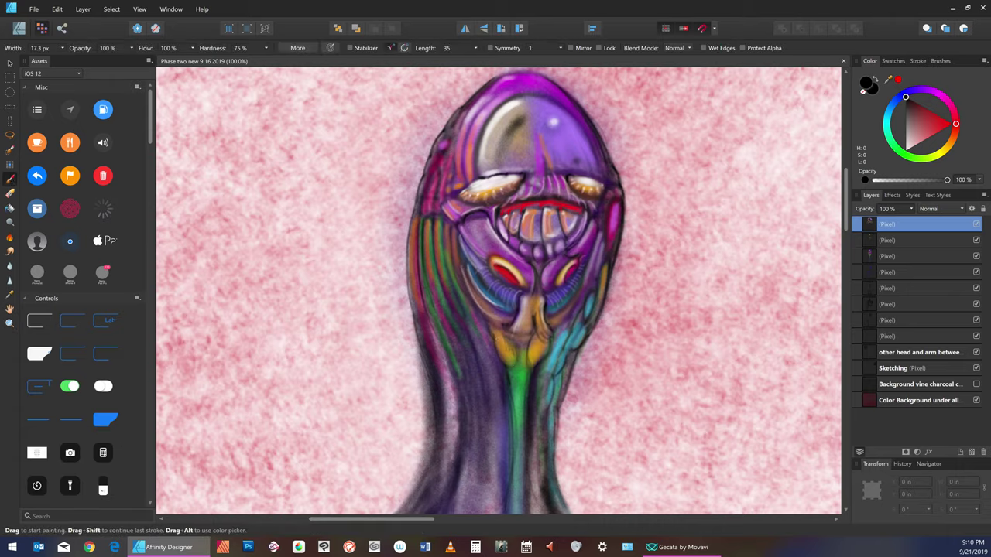
Add small near-white highlights on the neck drip's green and yellow areas with a smaller brush.
click(510, 317)
click(909, 147)
mouse_move(500, 354)
mouse_down()
mouse_move(503, 344)
mouse_move(503, 359)
mouse_up()
key(bracketleft)
key(bracketleft)
key(bracketleft)
key(bracketleft)
drag(509, 356, 517, 361)
drag(512, 362, 515, 369)
drag(501, 340, 503, 350)
drag(497, 332, 519, 366)
Brighten the chin drip with dabs of saturated yellow.
drag(955, 123, 947, 147)
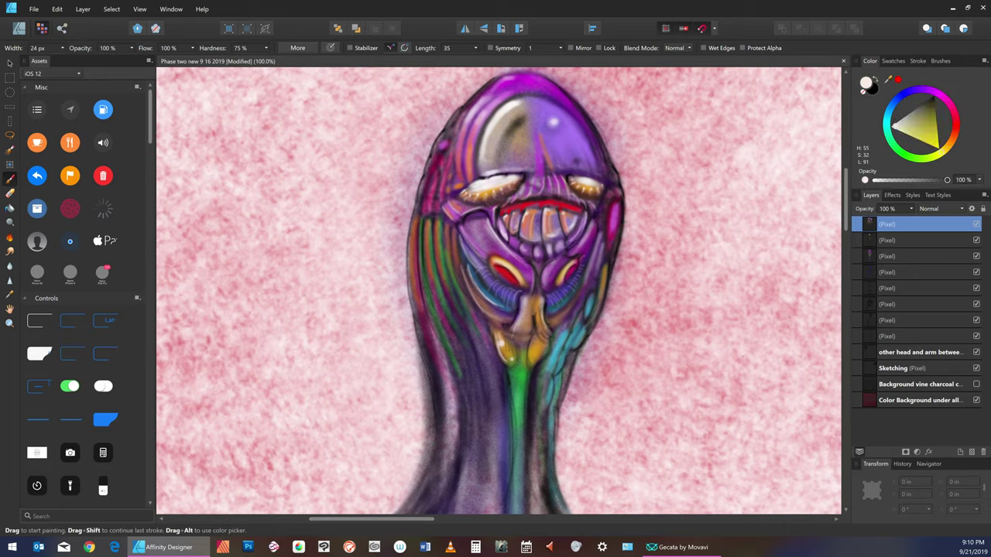
drag(508, 360, 511, 367)
drag(934, 148, 936, 145)
drag(503, 350, 514, 354)
Add a dark dab on the green drip, then light streaks with a ~13 px brush.
click(931, 101)
drag(509, 365, 512, 368)
key(x)
key(bracketleft)
key(bracketleft)
key(bracketleft)
key(bracketleft)
key(bracketleft)
key(bracketleft)
key(bracketleft)
key(bracketleft)
key(bracketleft)
key(bracketleft)
key(bracketleft)
drag(512, 359, 513, 369)
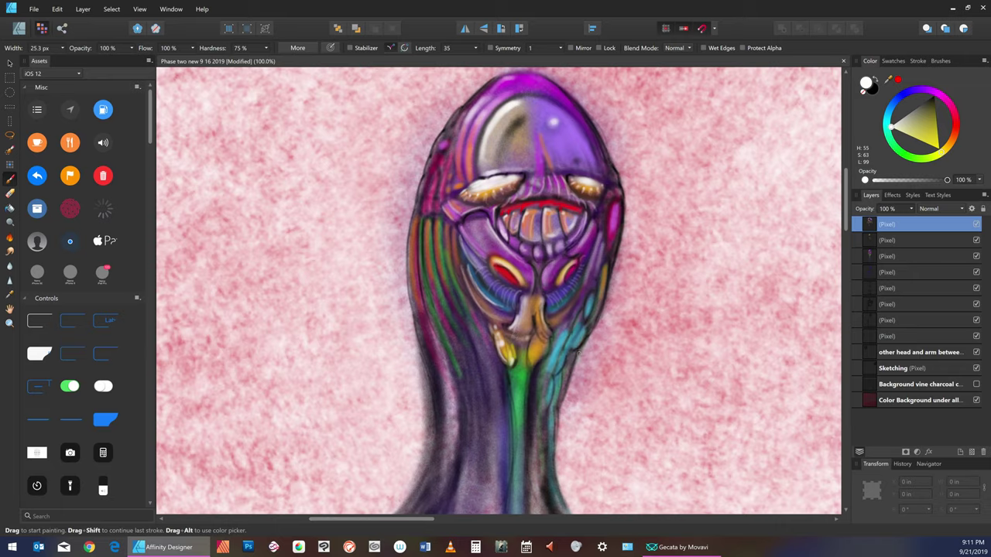
drag(520, 373, 520, 382)
Sample the neck stripe's bright green, streak it along the stripe, then try yellow-green and red hues.
alt+click(520, 377)
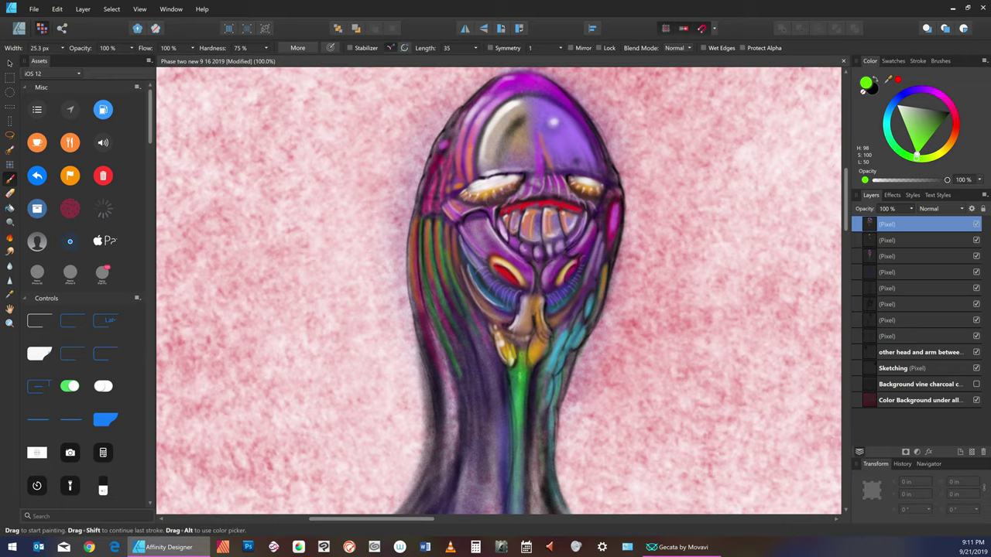
drag(521, 421, 521, 444)
drag(520, 354, 520, 446)
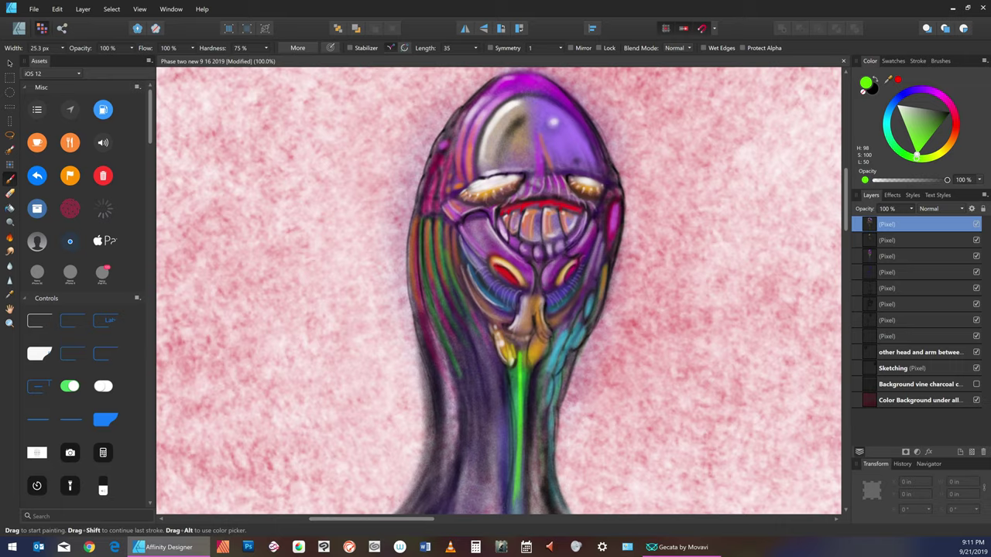
click(925, 158)
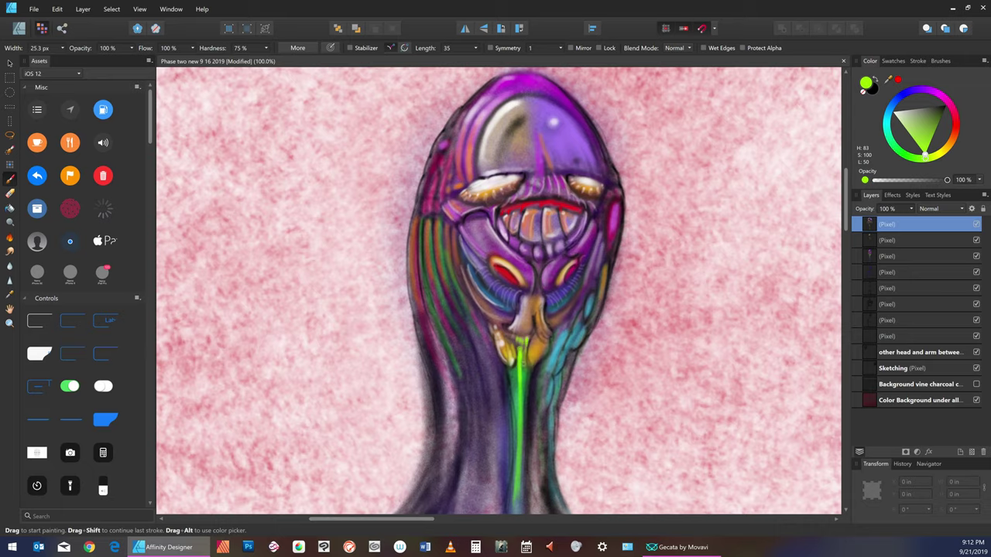
click(954, 130)
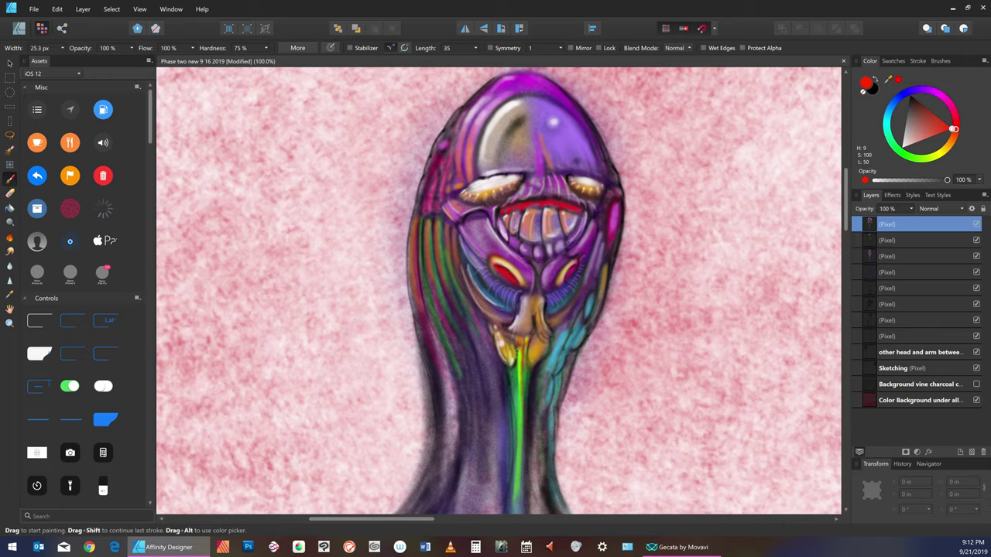
click(517, 350)
Layer faint pale-yellow strokes on the chin and right cheek edge, then switch the colour to magenta.
click(940, 149)
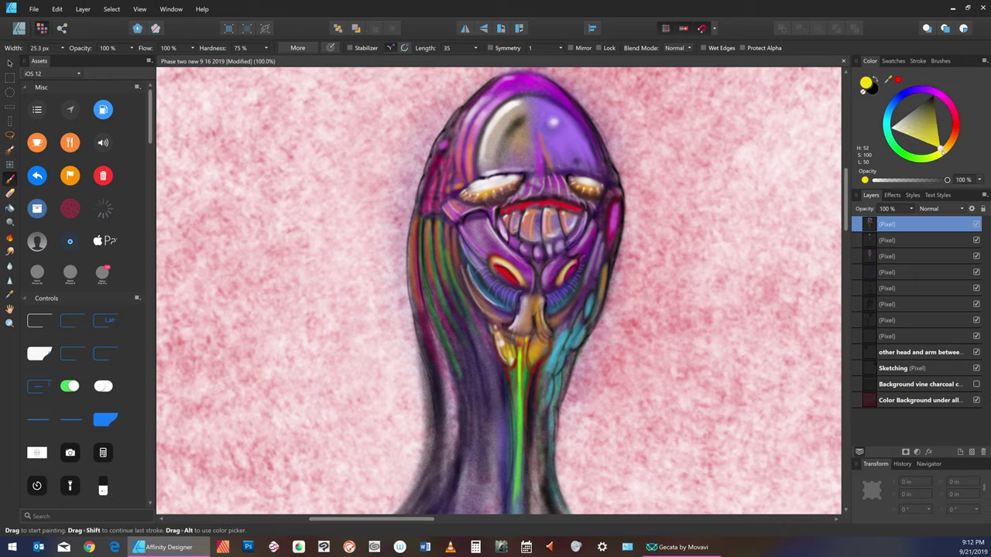
drag(939, 148, 937, 142)
drag(532, 336, 530, 364)
drag(540, 308, 538, 325)
drag(538, 306, 535, 331)
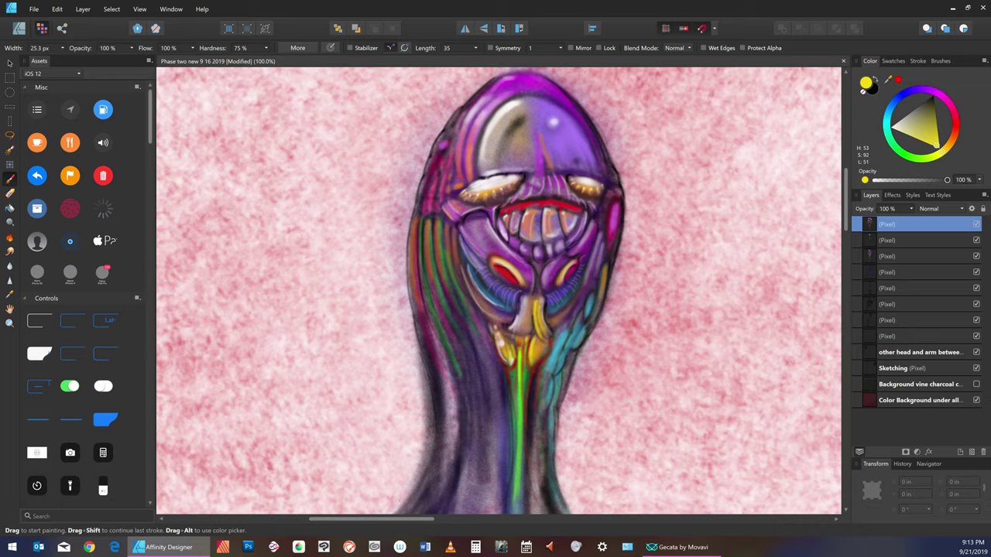
drag(535, 322, 535, 338)
drag(516, 336, 520, 329)
drag(519, 316, 519, 300)
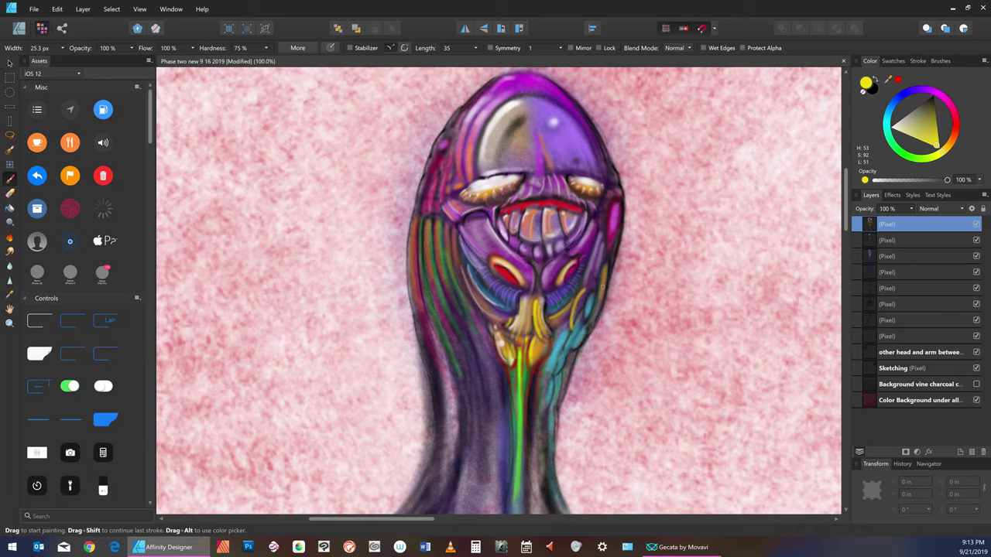
drag(603, 265, 599, 309)
click(944, 93)
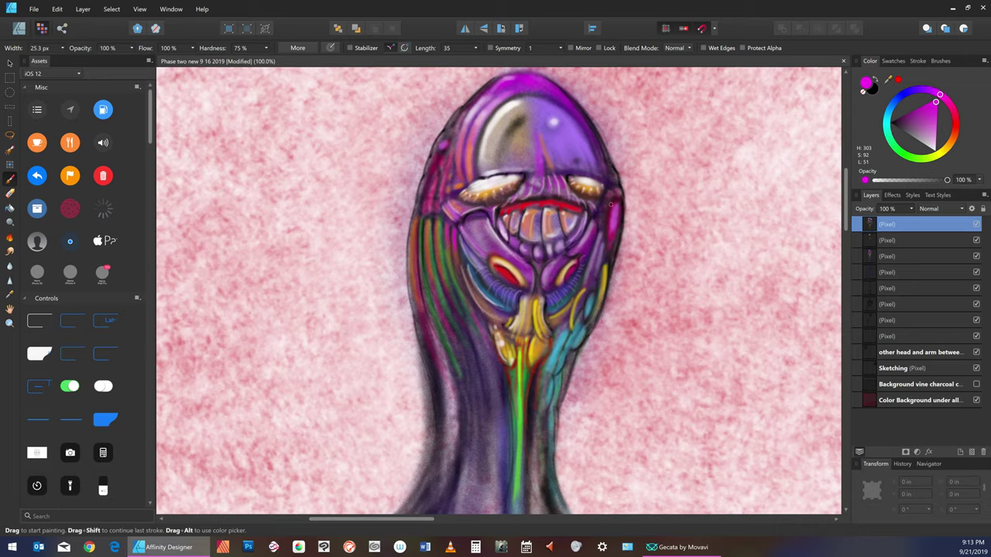
Pick a near-white pink and brush pale highlights along the right cheek edge and cyan cheek area.
click(933, 147)
mouse_move(613, 204)
mouse_down()
mouse_move(610, 231)
mouse_move(608, 220)
mouse_up()
mouse_move(605, 276)
mouse_down()
mouse_move(595, 326)
mouse_move(599, 288)
mouse_move(594, 326)
mouse_move(585, 327)
mouse_move(584, 316)
mouse_up()
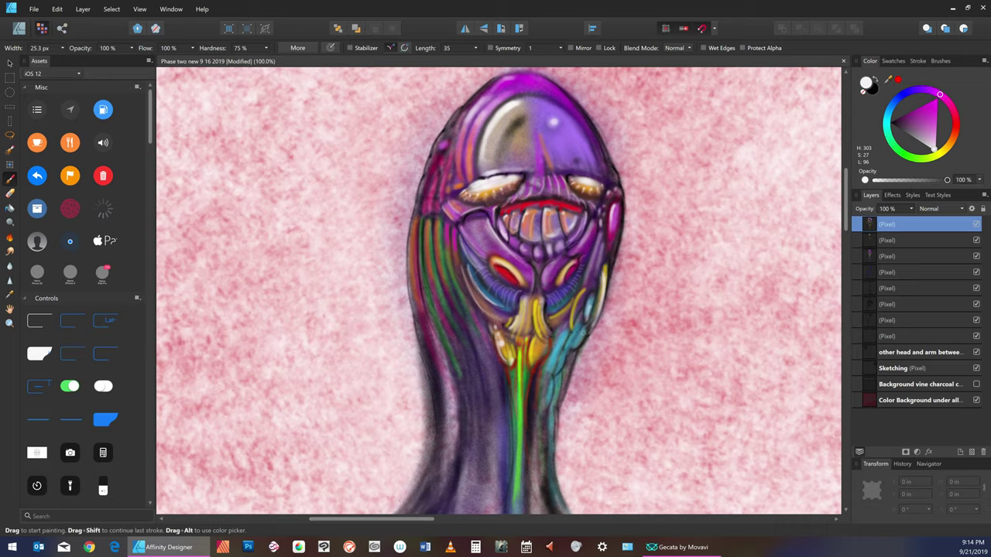
mouse_move(575, 351)
mouse_down()
mouse_move(583, 325)
mouse_move(562, 353)
mouse_move(563, 328)
mouse_up()
drag(568, 386, 569, 359)
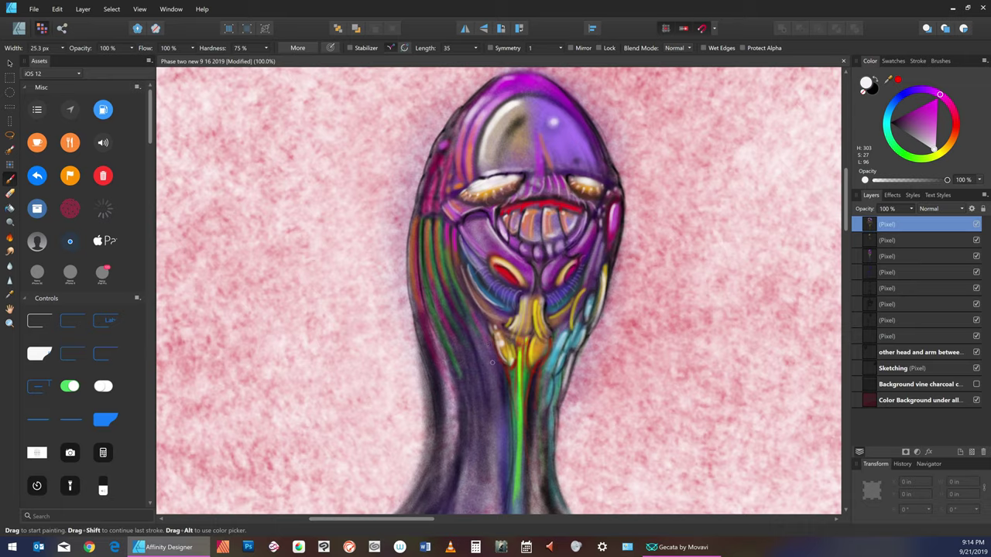
Brush pale highlights over the yellow chin and the green neck stripe.
mouse_move(491, 362)
mouse_down()
mouse_move(472, 311)
mouse_move(482, 324)
mouse_up()
drag(502, 418, 497, 364)
drag(503, 438, 495, 354)
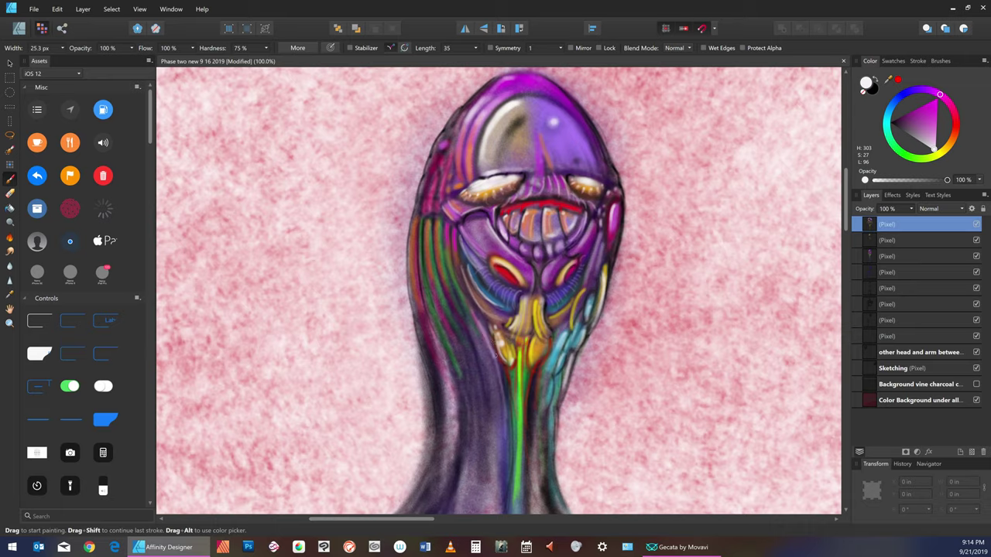
drag(508, 490, 508, 437)
drag(505, 512, 502, 410)
mouse_move(541, 487)
mouse_down()
mouse_move(535, 381)
mouse_move(530, 503)
mouse_up()
mouse_move(550, 352)
mouse_down()
mouse_move(535, 487)
mouse_move(503, 376)
mouse_up()
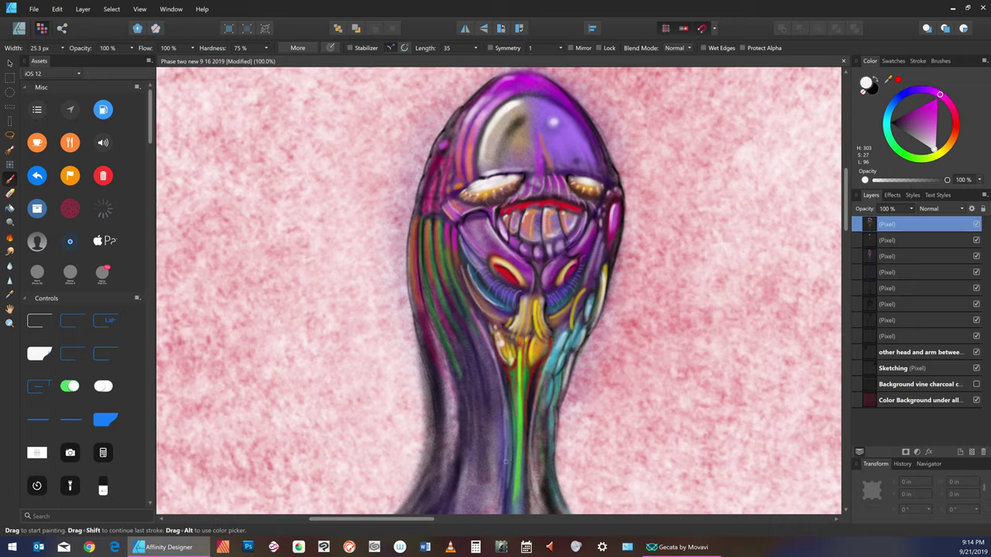
drag(507, 462, 500, 514)
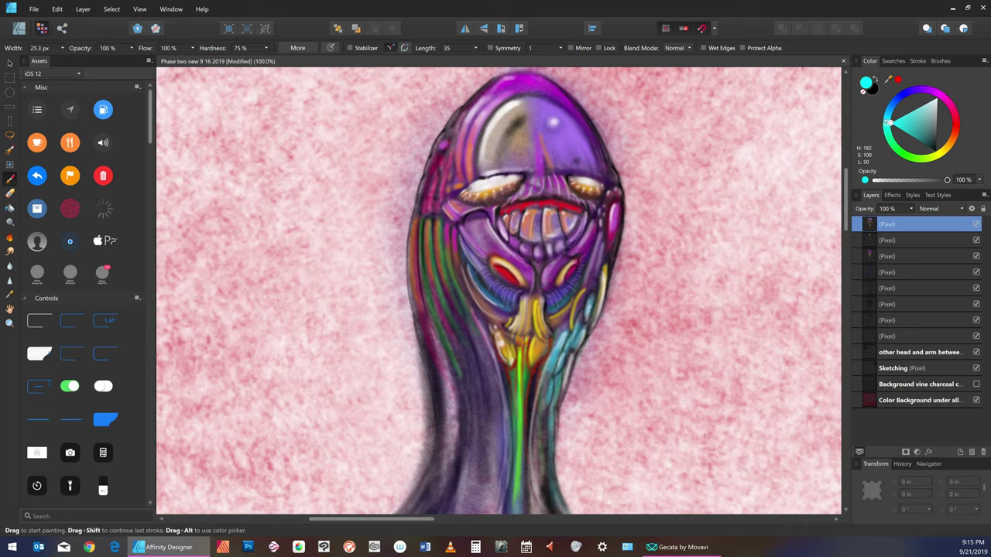
Enlarge the brush to 42.5 px, then 83.6 px, painting light teal streaks down the neck.
key(bracketright)
key(bracketright)
key(bracketright)
mouse_move(491, 380)
mouse_down()
mouse_move(496, 444)
mouse_move(496, 426)
mouse_up()
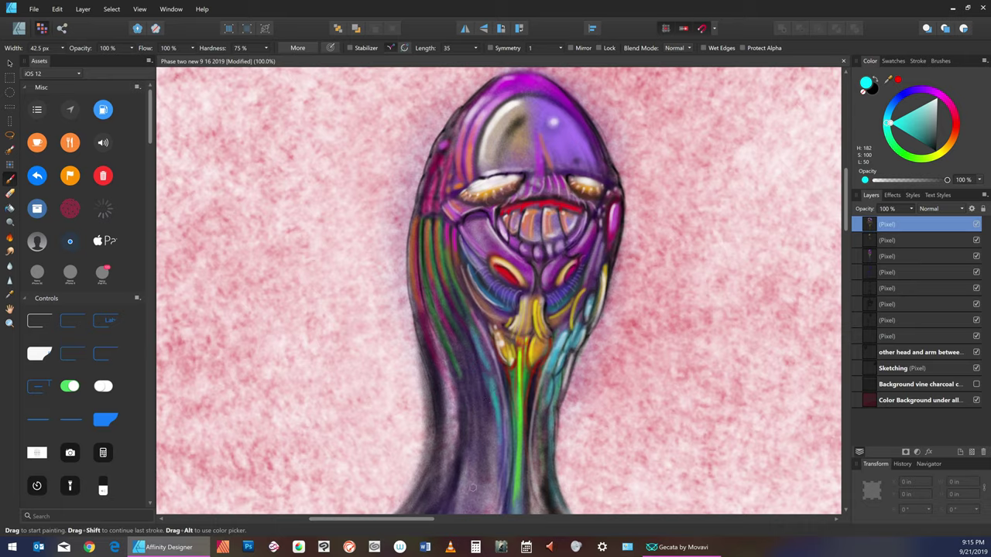
drag(485, 390, 486, 458)
drag(467, 348, 477, 410)
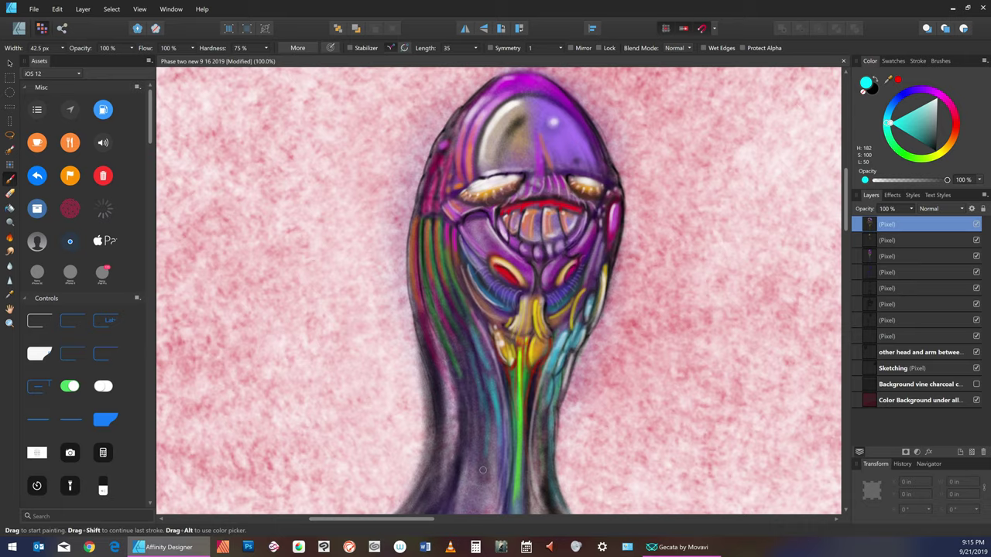
mouse_move(464, 341)
mouse_down()
mouse_move(486, 435)
mouse_move(474, 421)
mouse_move(469, 507)
mouse_up()
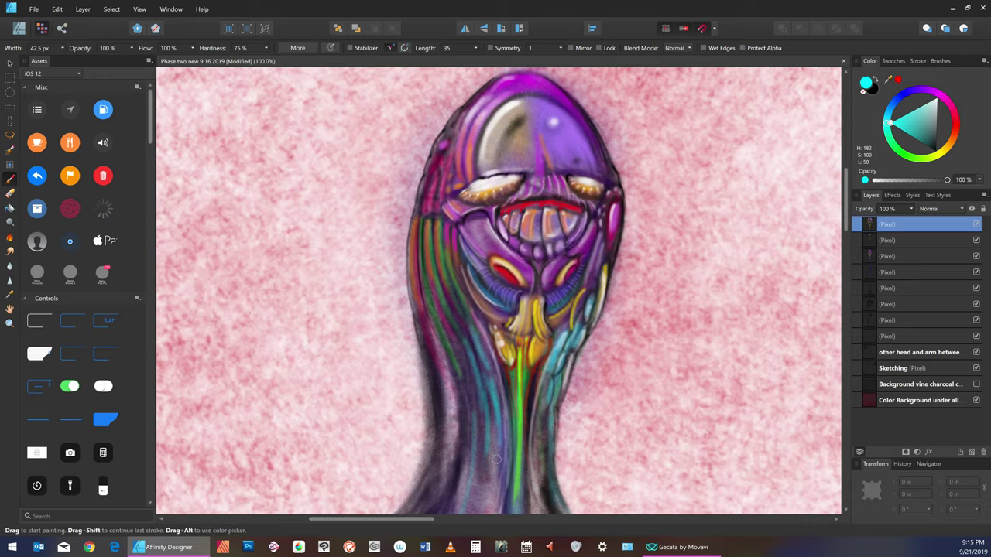
key(bracketright)
mouse_move(480, 513)
mouse_down()
mouse_move(489, 449)
mouse_move(492, 472)
mouse_up()
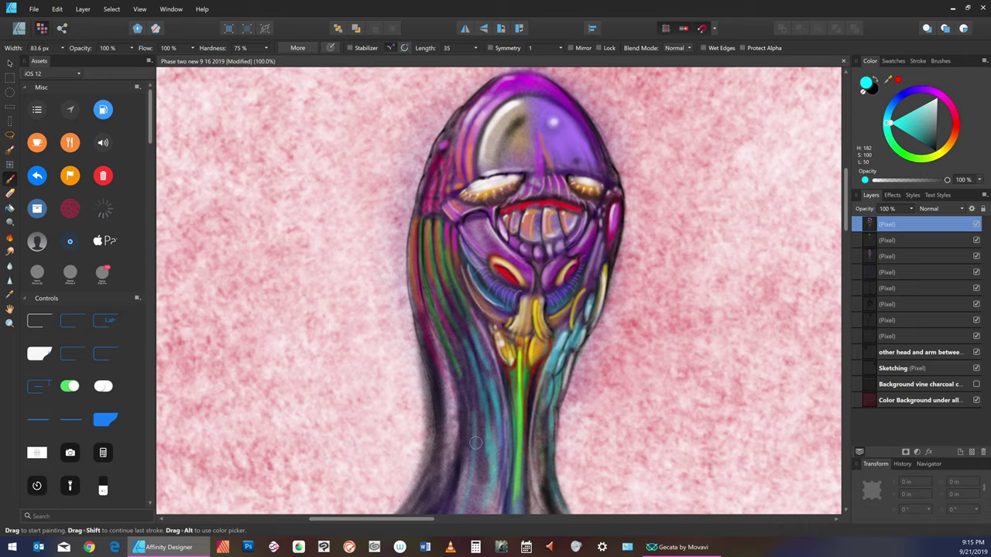
mouse_move(478, 426)
mouse_down()
mouse_move(474, 507)
mouse_move(483, 421)
mouse_move(488, 481)
mouse_move(498, 416)
mouse_up()
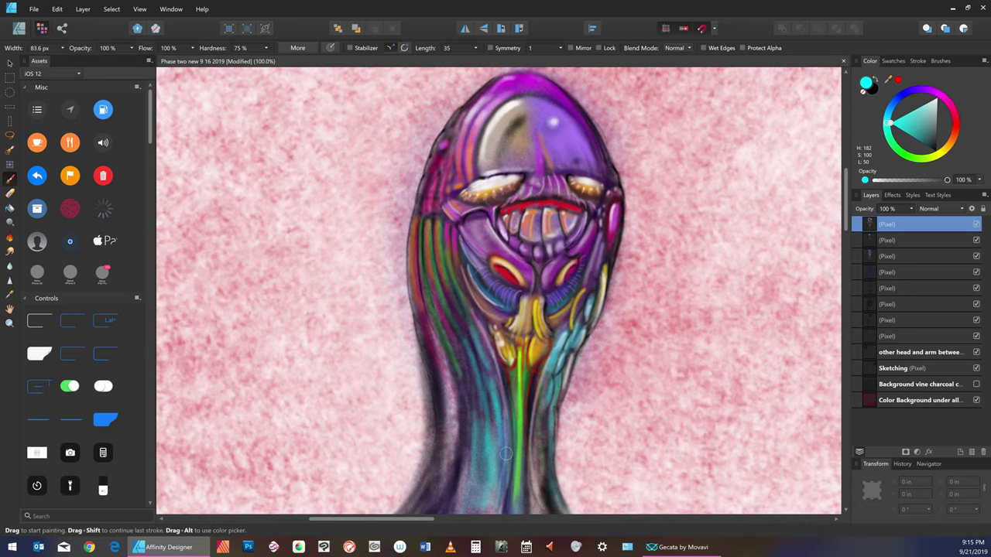
Switch to dark teal with a 30.1 px brush and shade the lower neck.
click(931, 146)
key(bracketleft)
key(bracketleft)
key(bracketleft)
key(bracketleft)
key(bracketleft)
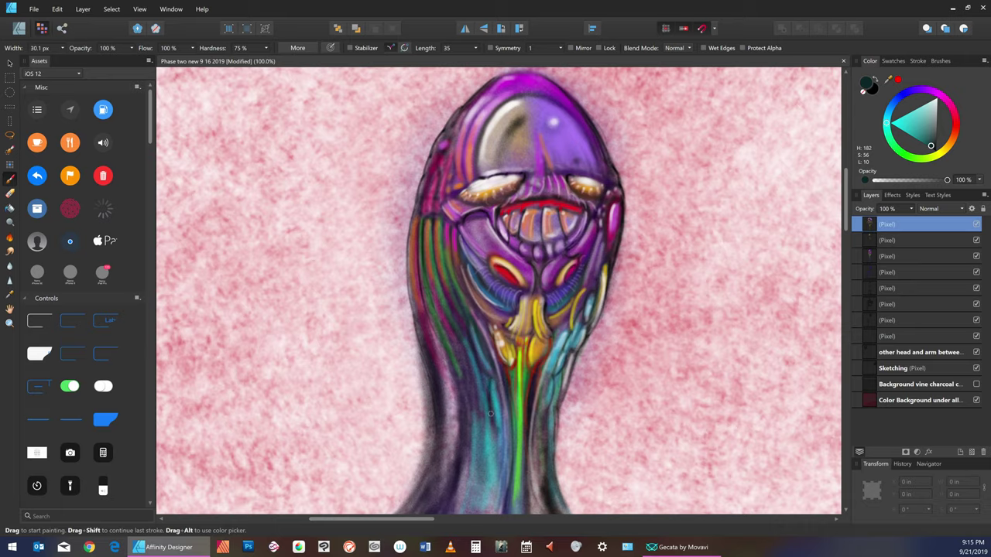
drag(490, 413, 494, 506)
drag(492, 464, 493, 502)
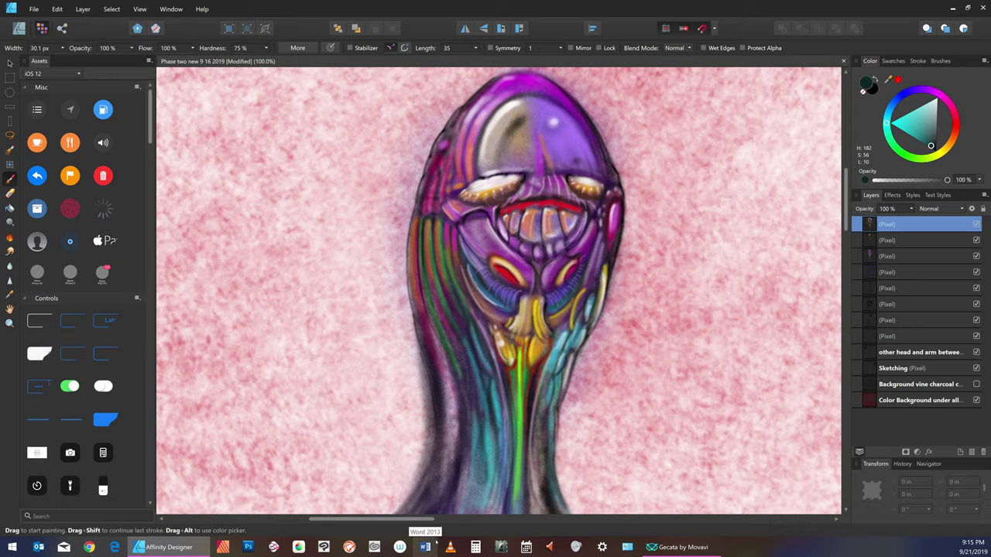
click(33, 9)
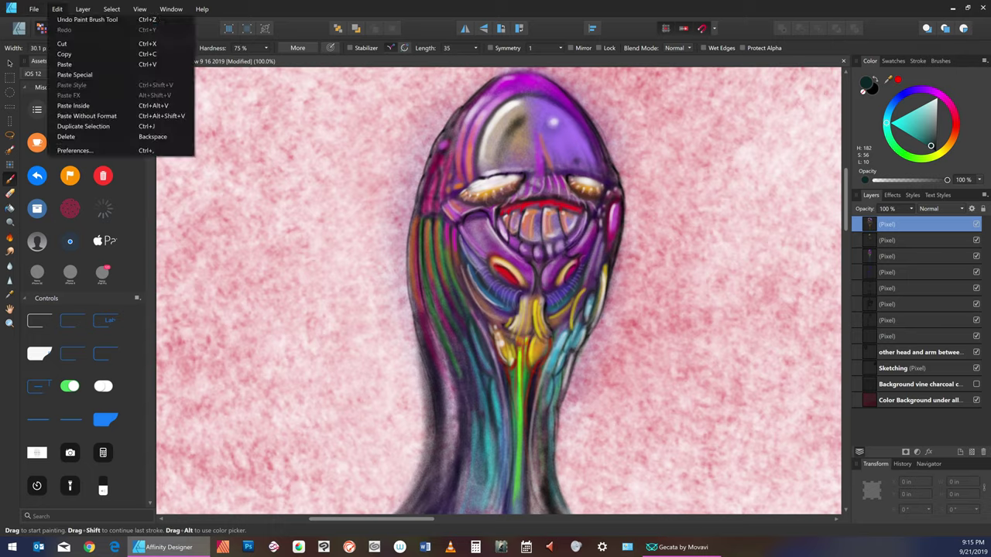
Save the painting and select the Rectangular Marquee Tool.
click(32, 10)
click(31, 10)
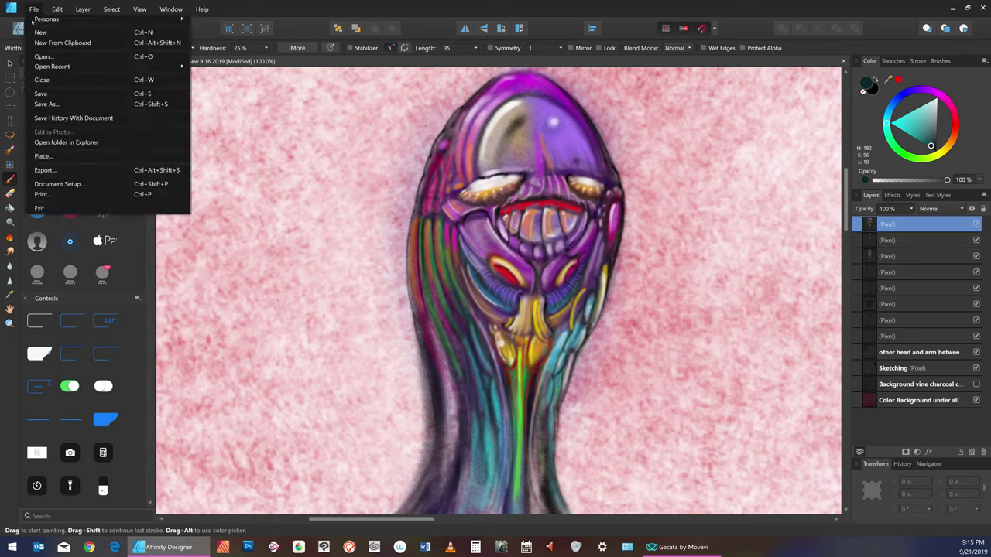
click(58, 94)
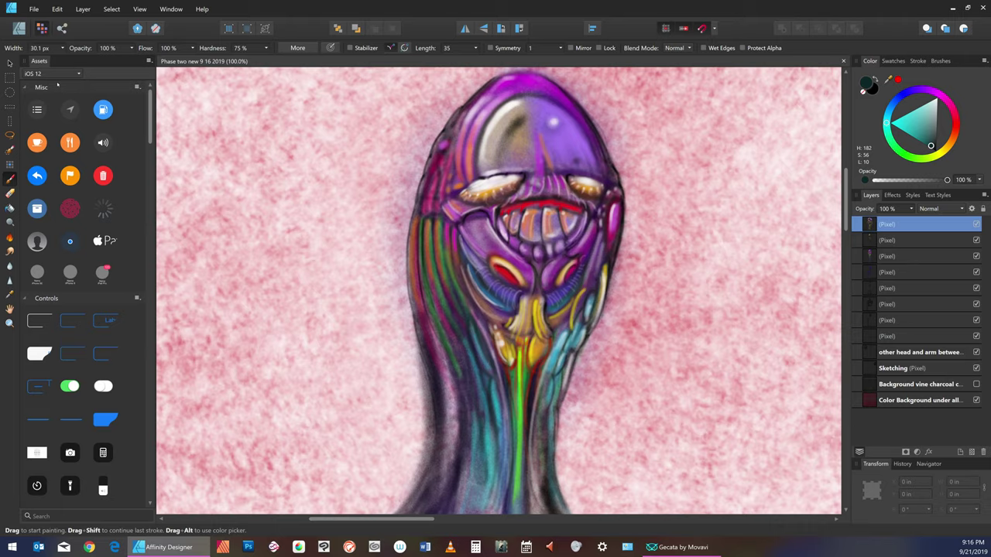
click(10, 77)
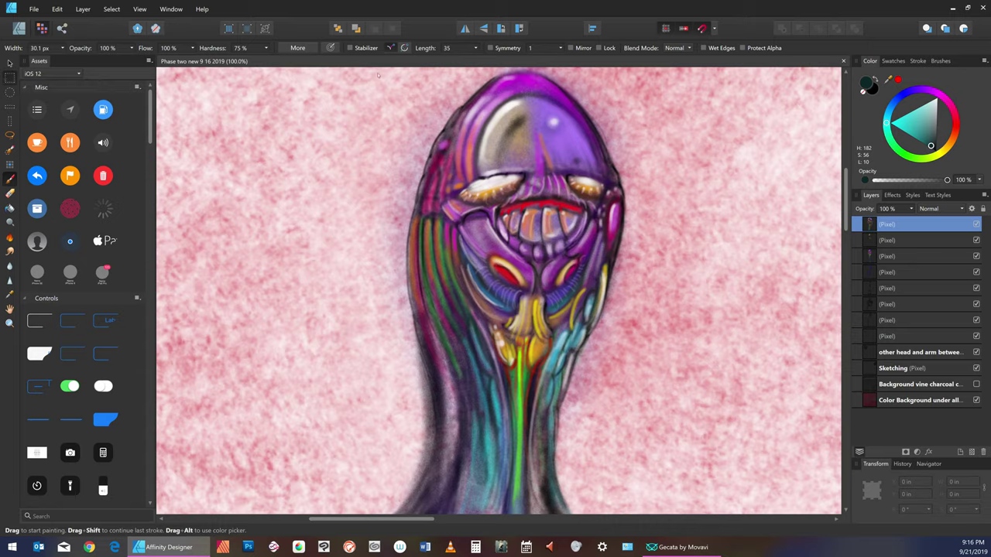
Select a rectangle over the alien's head and neck and shift the background region up and right.
key(m)
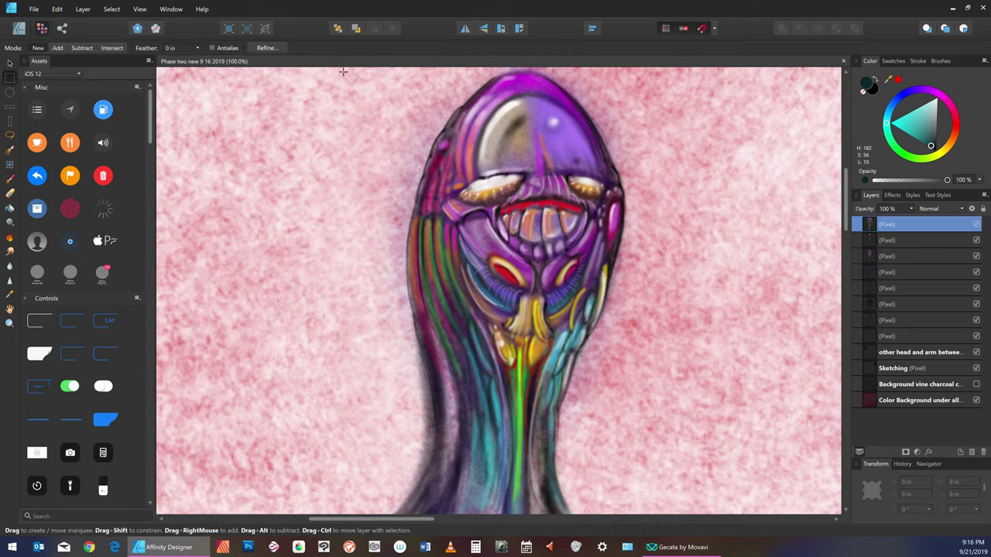
drag(343, 71, 670, 358)
drag(700, 412, 668, 485)
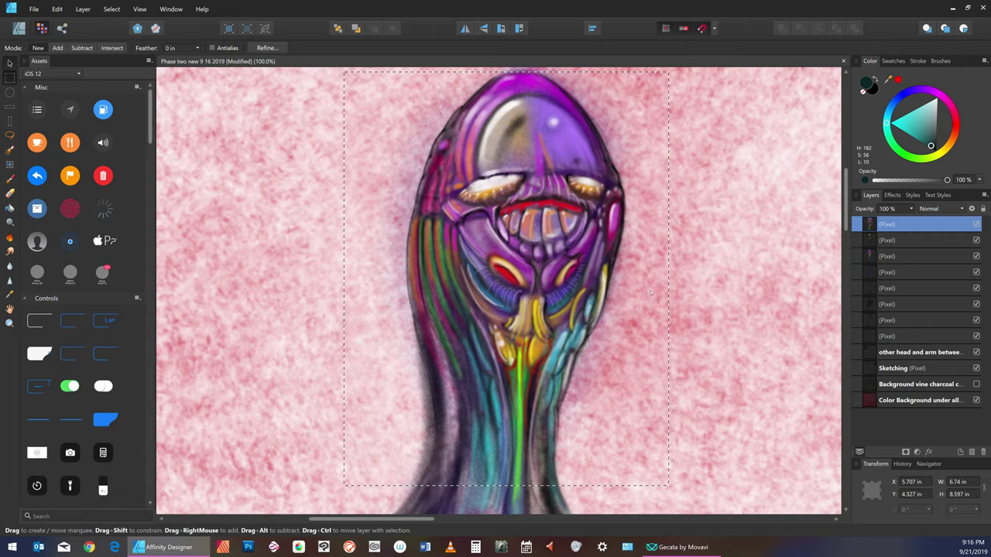
key(v)
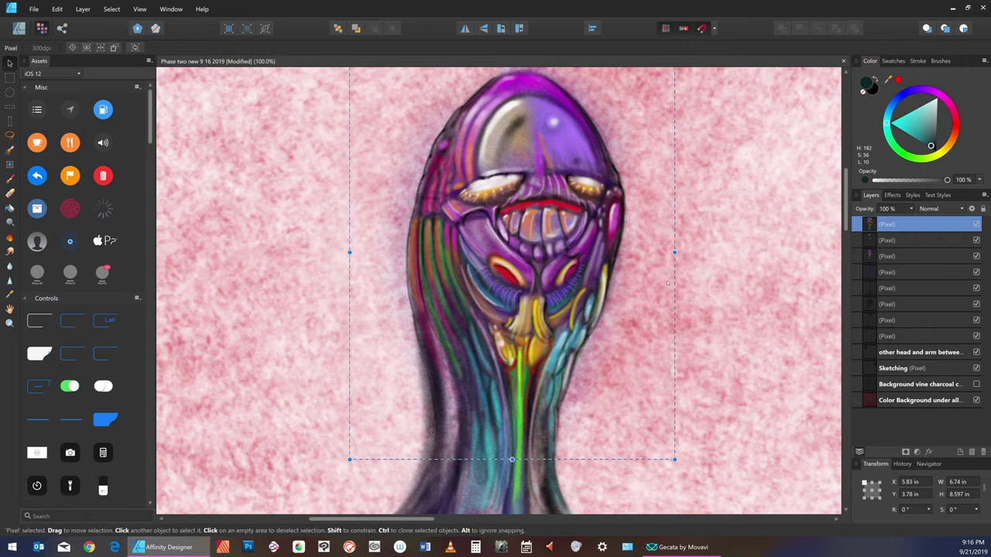
click(667, 284)
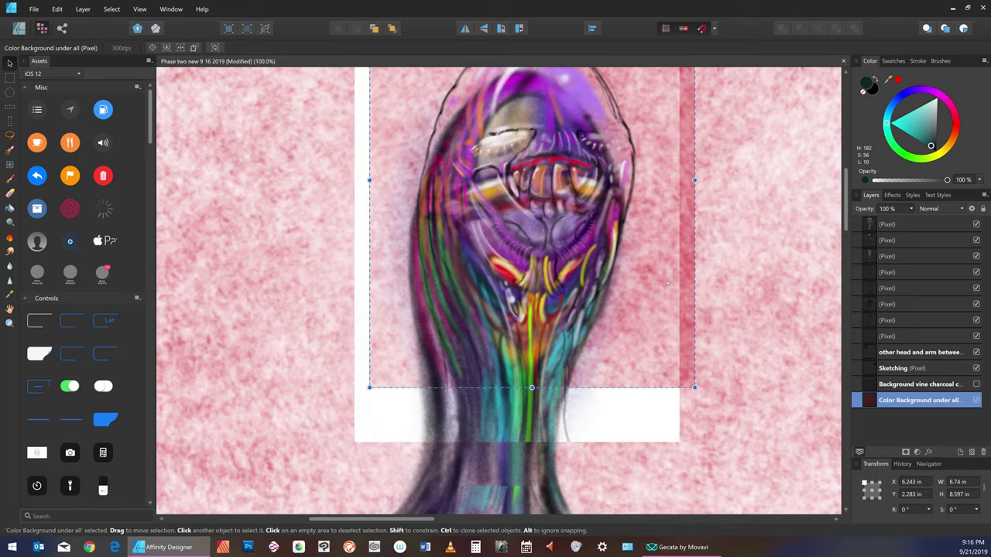
Undo the background shift and several earlier steps via Edit > Undo.
click(57, 9)
key(Escape)
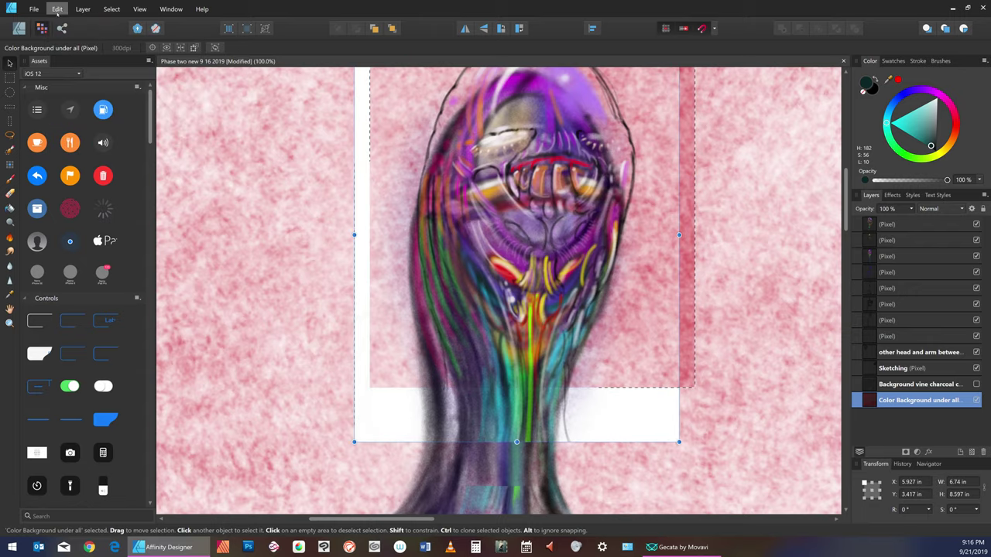
click(58, 8)
click(66, 21)
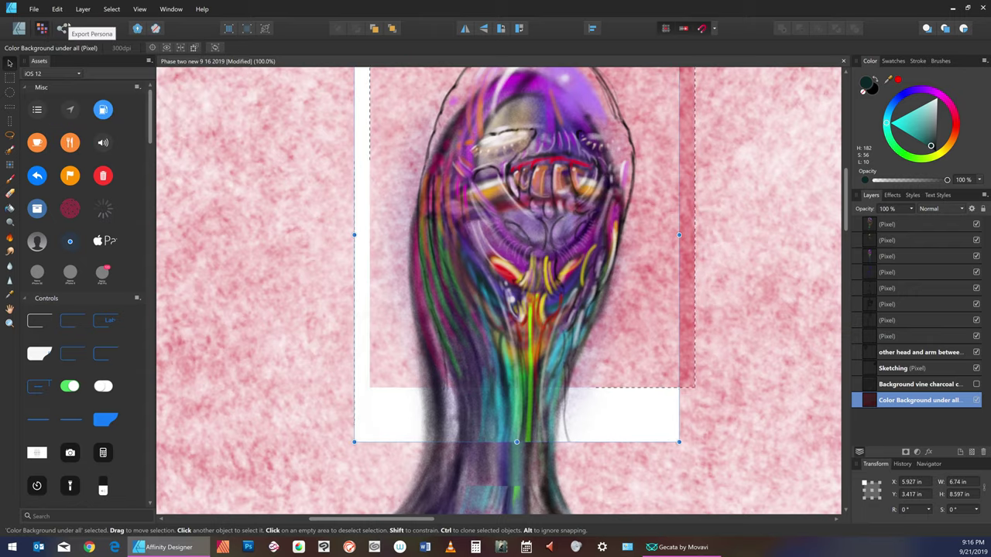
key(ctrl+z)
click(57, 8)
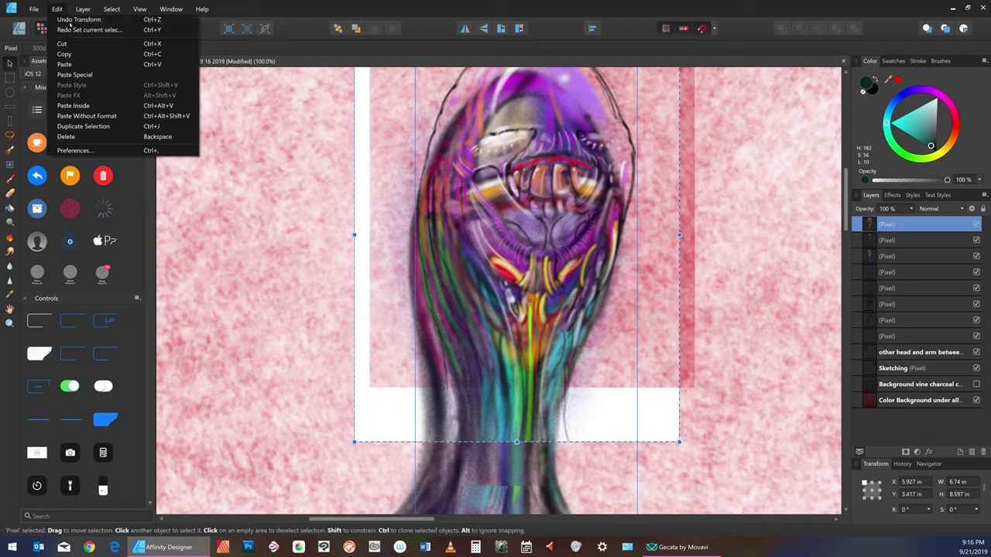
click(70, 19)
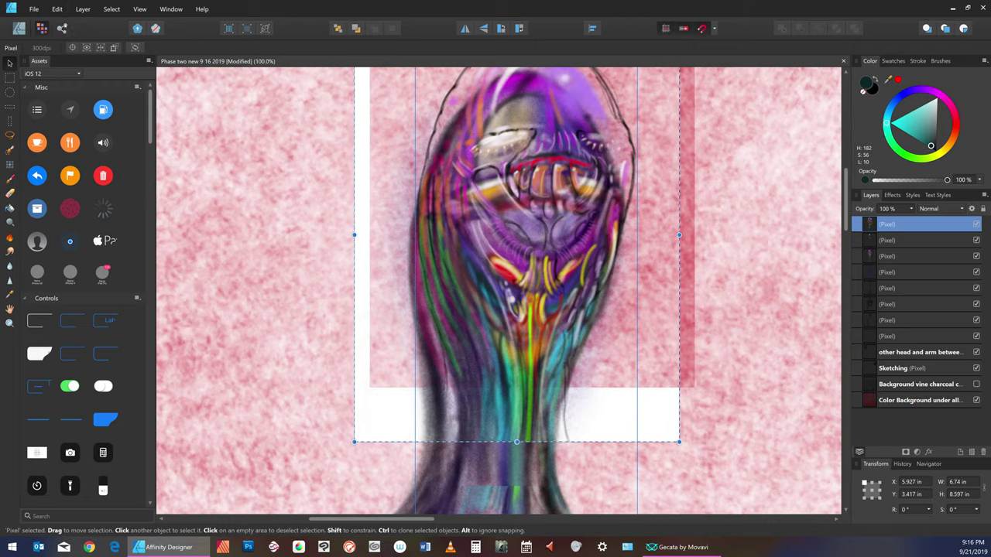
click(57, 9)
click(62, 28)
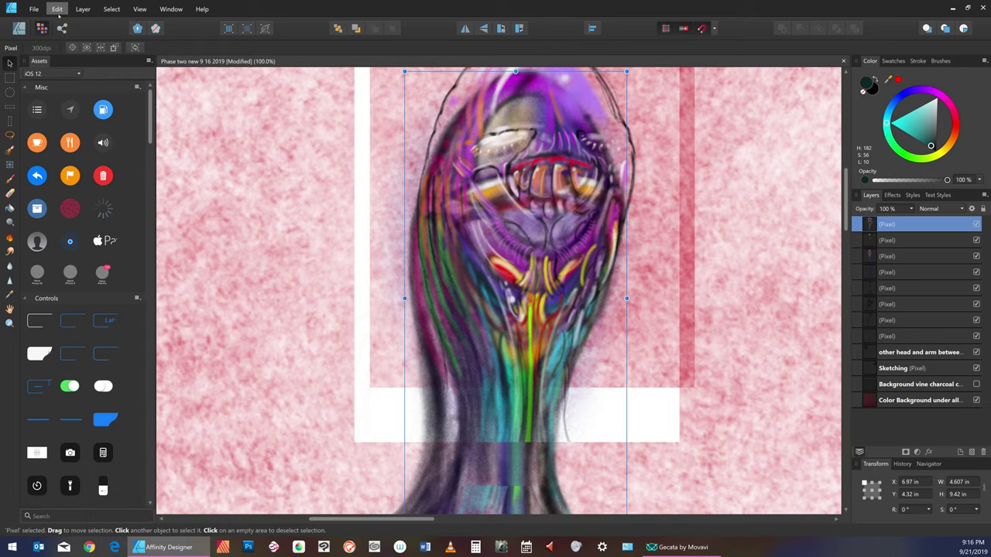
click(57, 9)
click(84, 21)
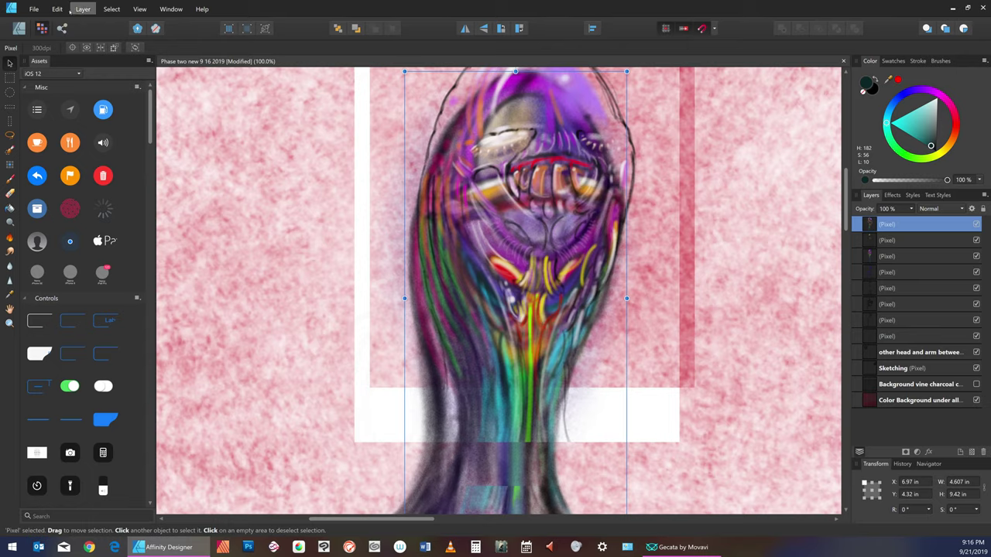
click(58, 9)
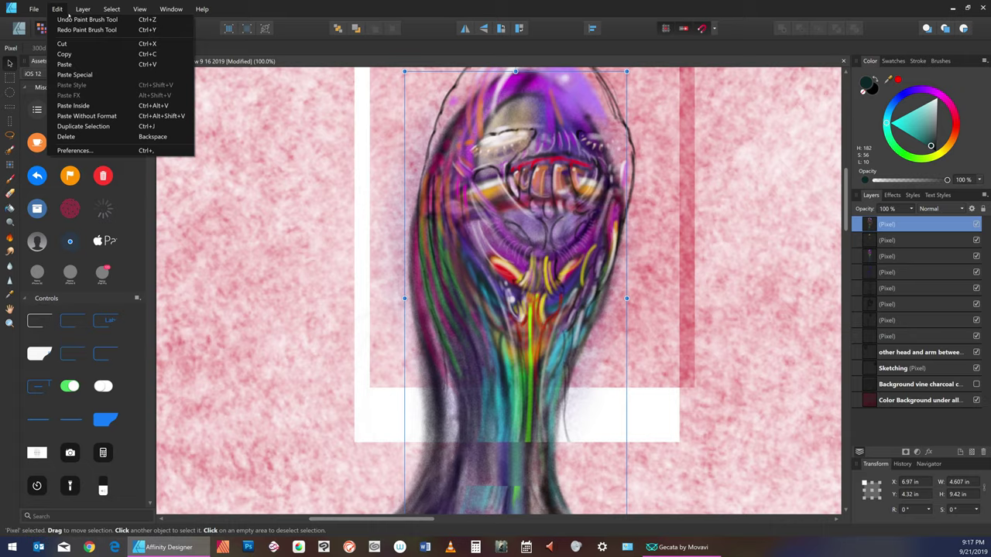
Close the alien document without saving its changes.
click(37, 13)
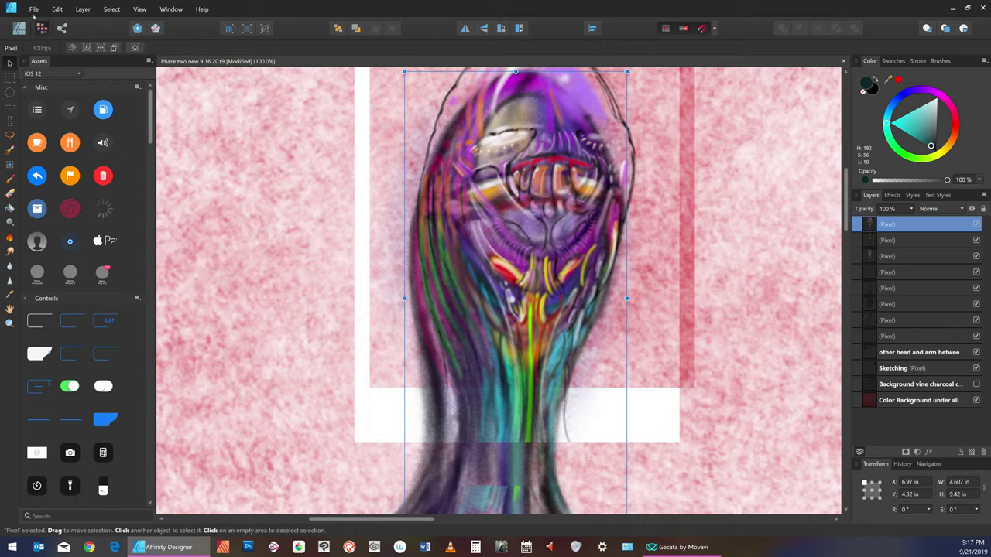
click(34, 10)
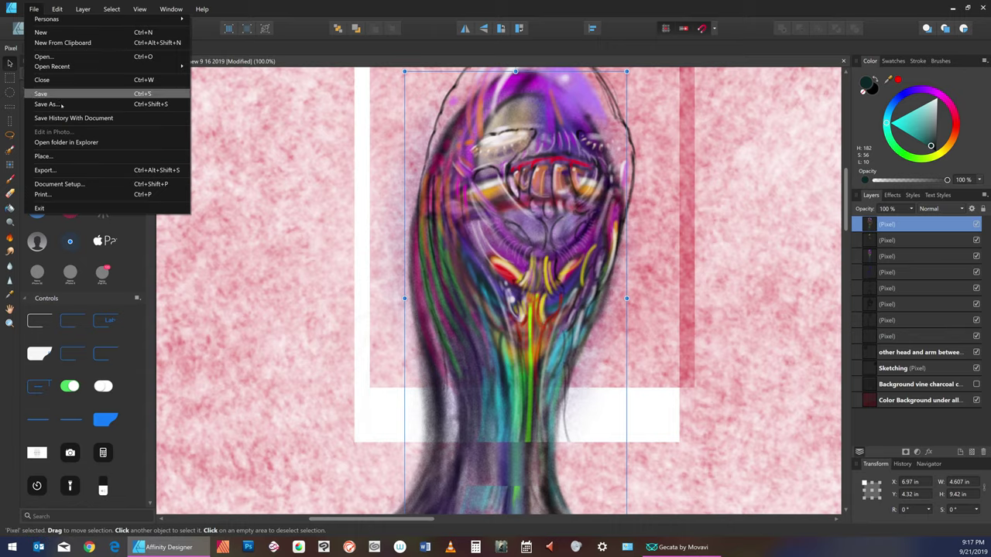
key(Escape)
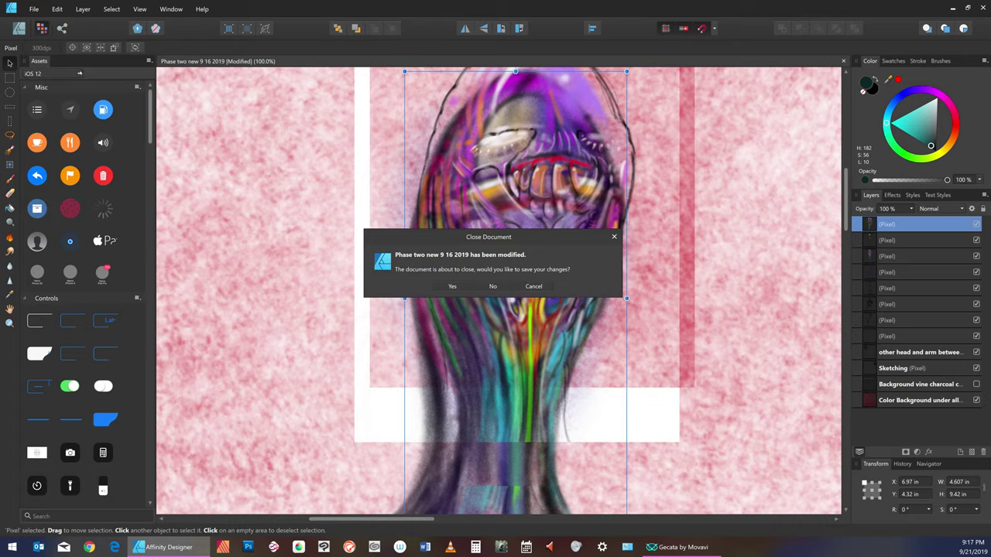
click(493, 287)
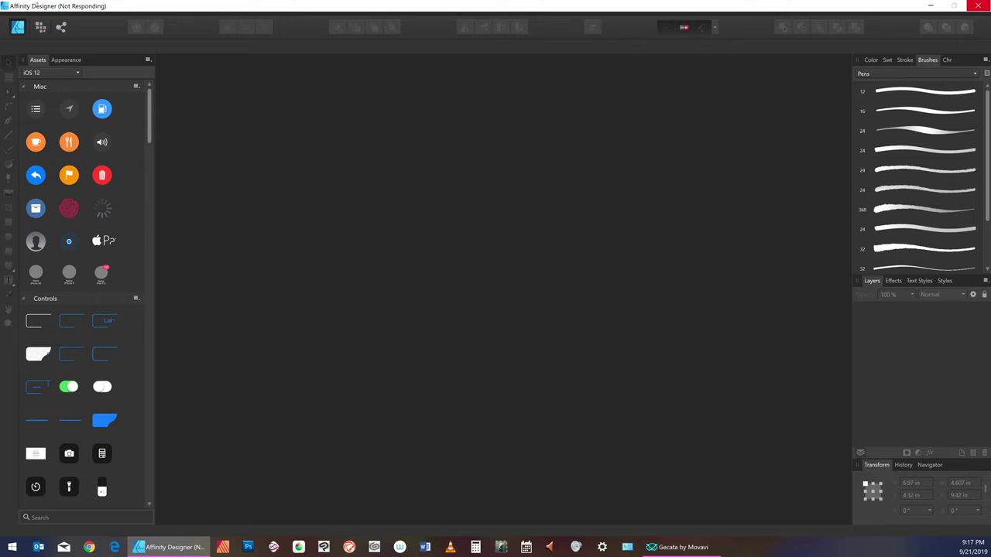
Reopen 'Phase two new 9 16 2019.afdesign' from the Open dialog.
click(34, 9)
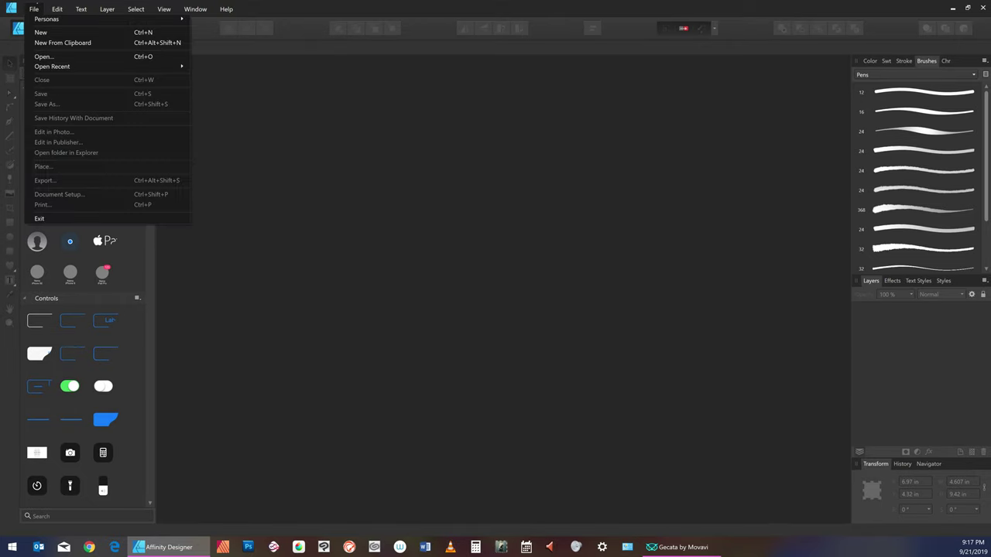
click(62, 54)
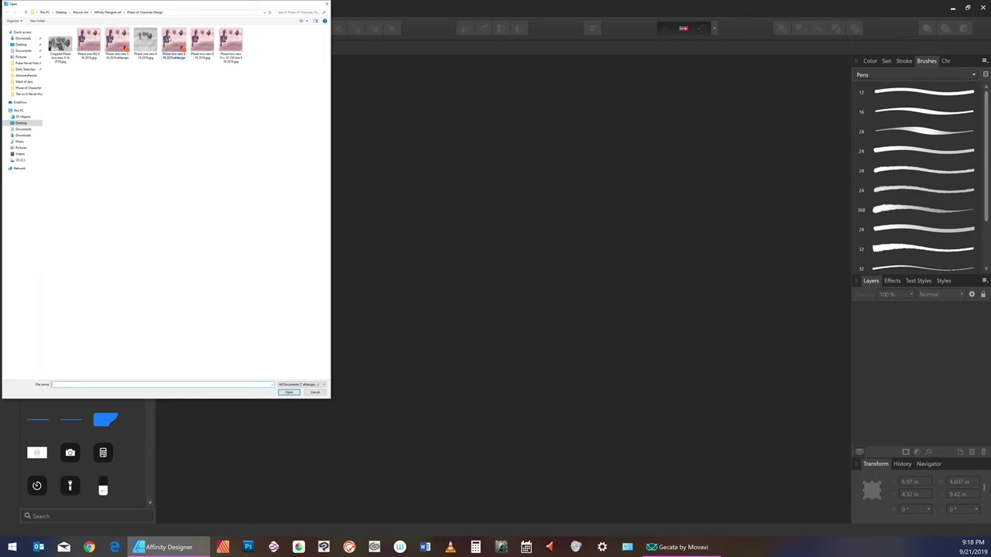
click(117, 43)
click(174, 42)
double_click(170, 34)
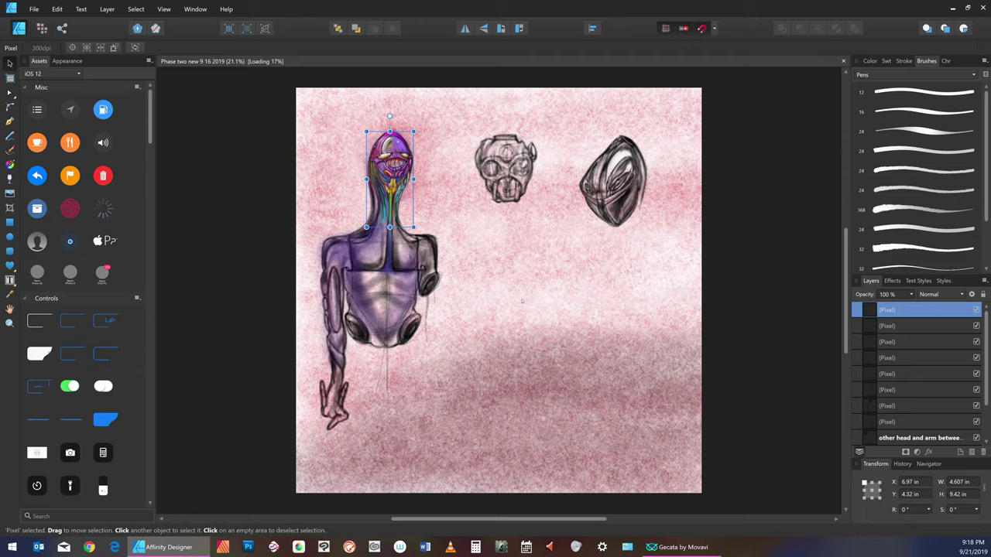
Deselect, zoom in on the figure, and pan up to the painted alien head and sketched skull.
click(249, 247)
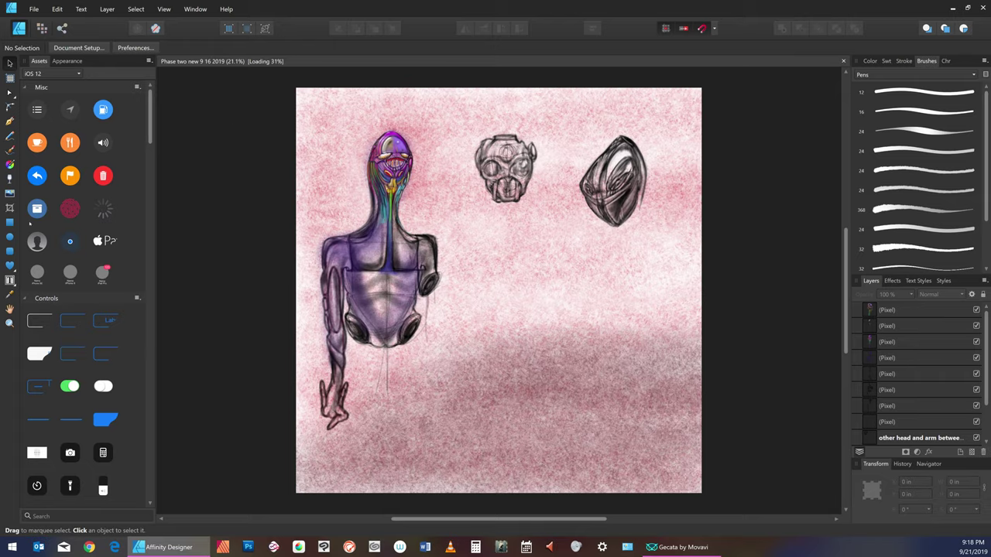
click(10, 323)
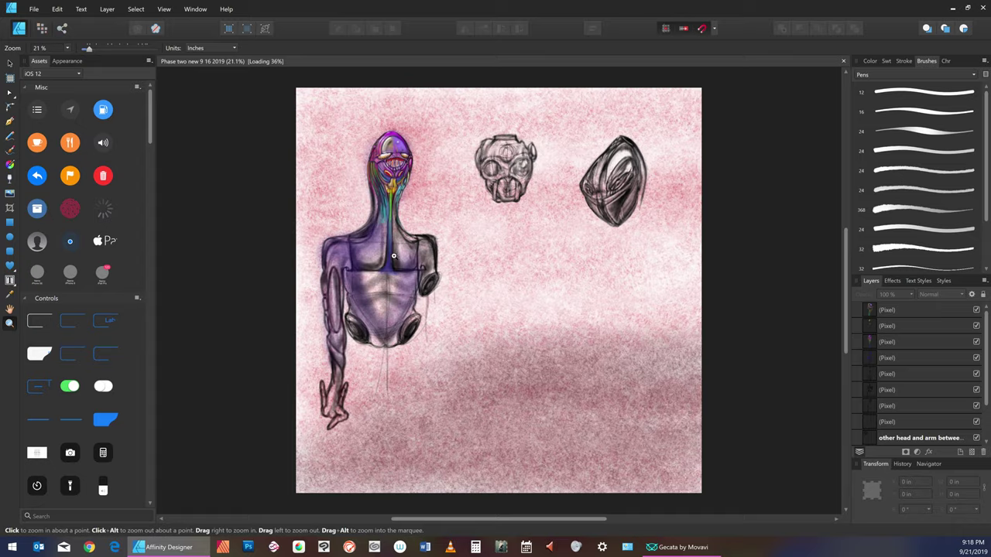
drag(400, 254, 562, 188)
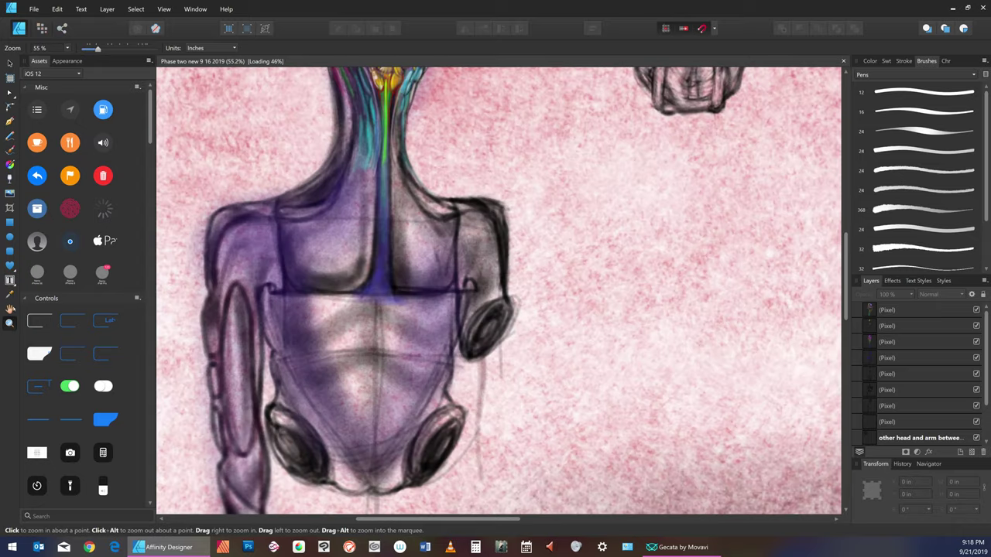
key(h)
mouse_move(338, 239)
mouse_down()
mouse_move(411, 289)
mouse_move(442, 387)
mouse_move(415, 443)
mouse_move(370, 481)
mouse_up()
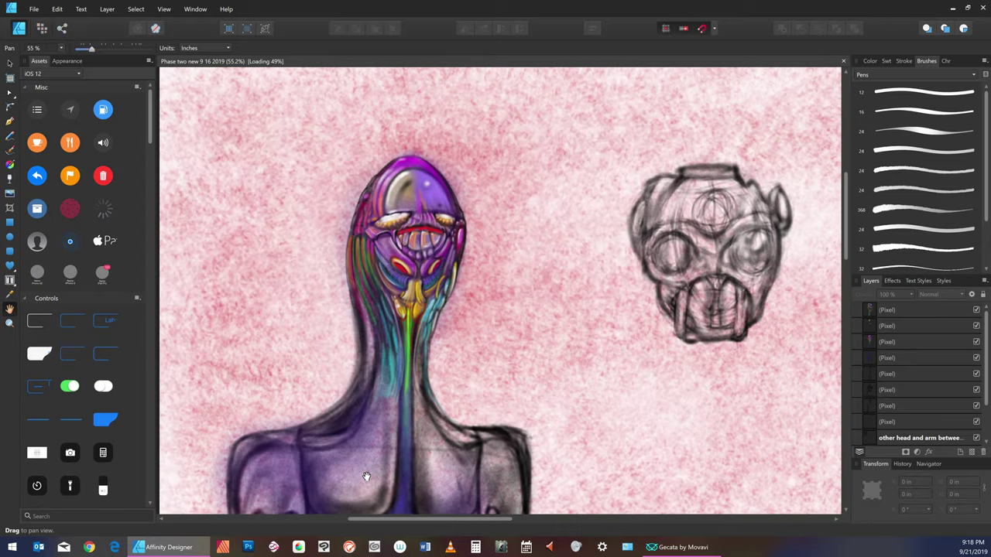